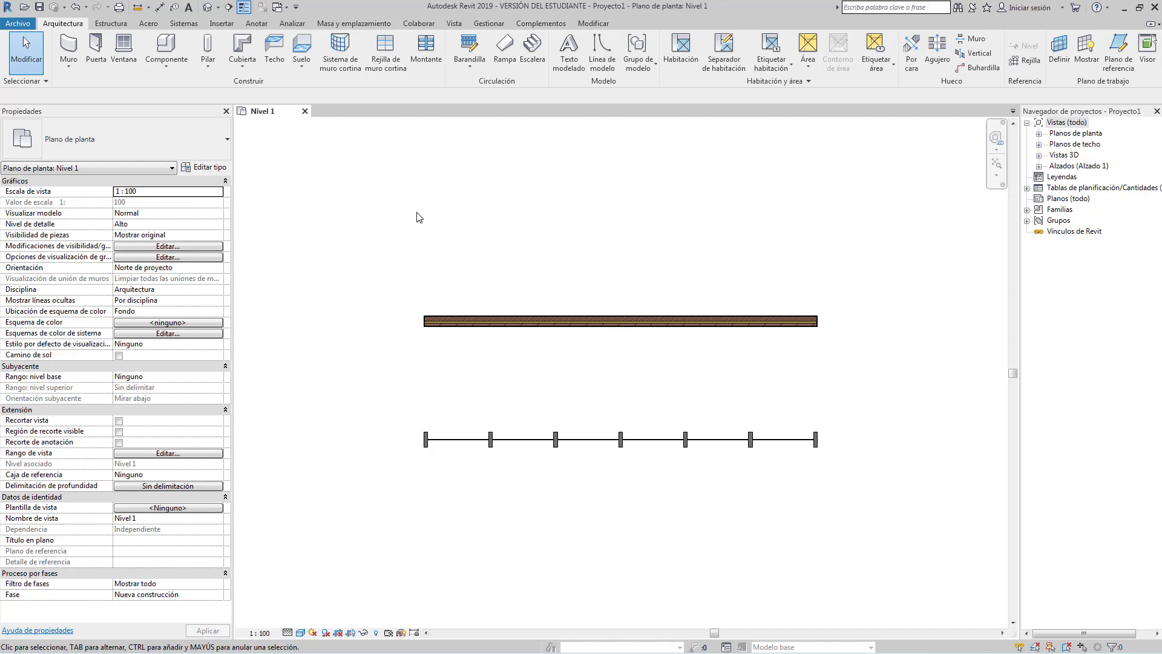
# Place a Puerta de 1 hoja 90 x 210 cm door near the upper wall's left end.
pyautogui.click(100, 53)
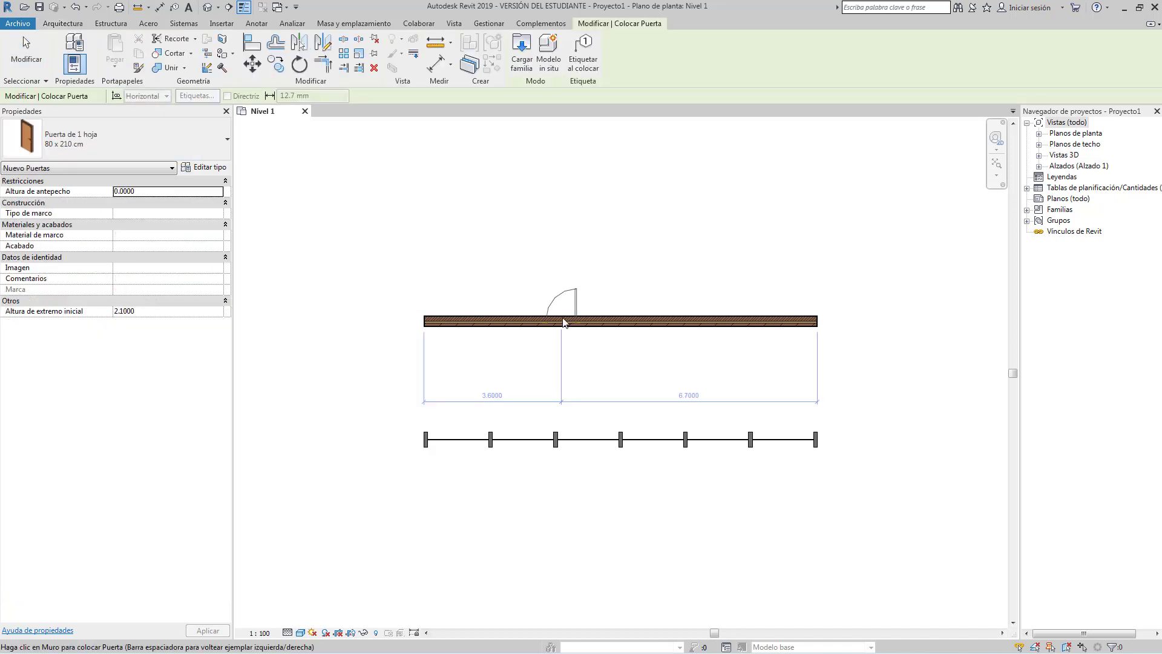
pyautogui.click(179, 139)
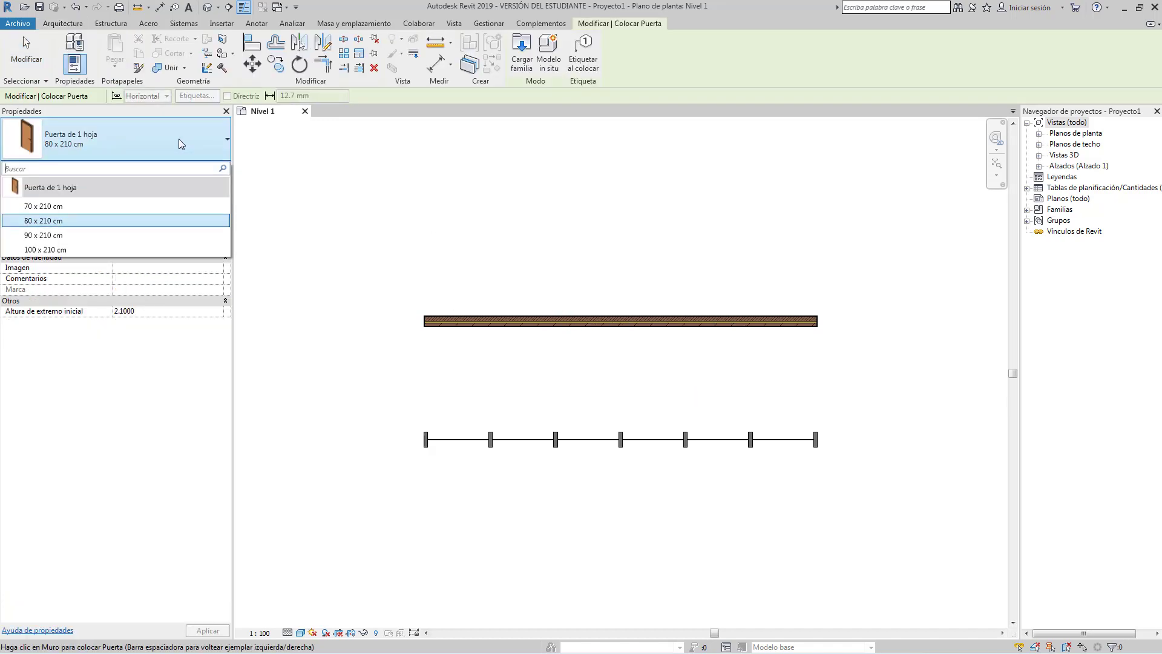
pyautogui.click(136, 235)
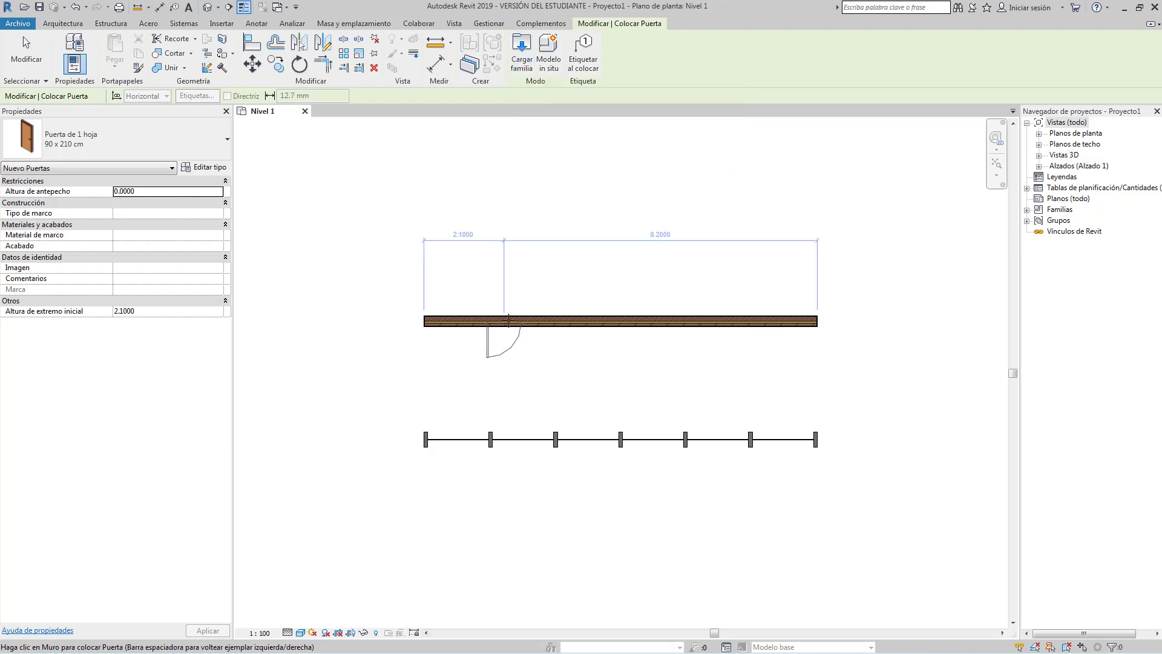
pyautogui.click(512, 318)
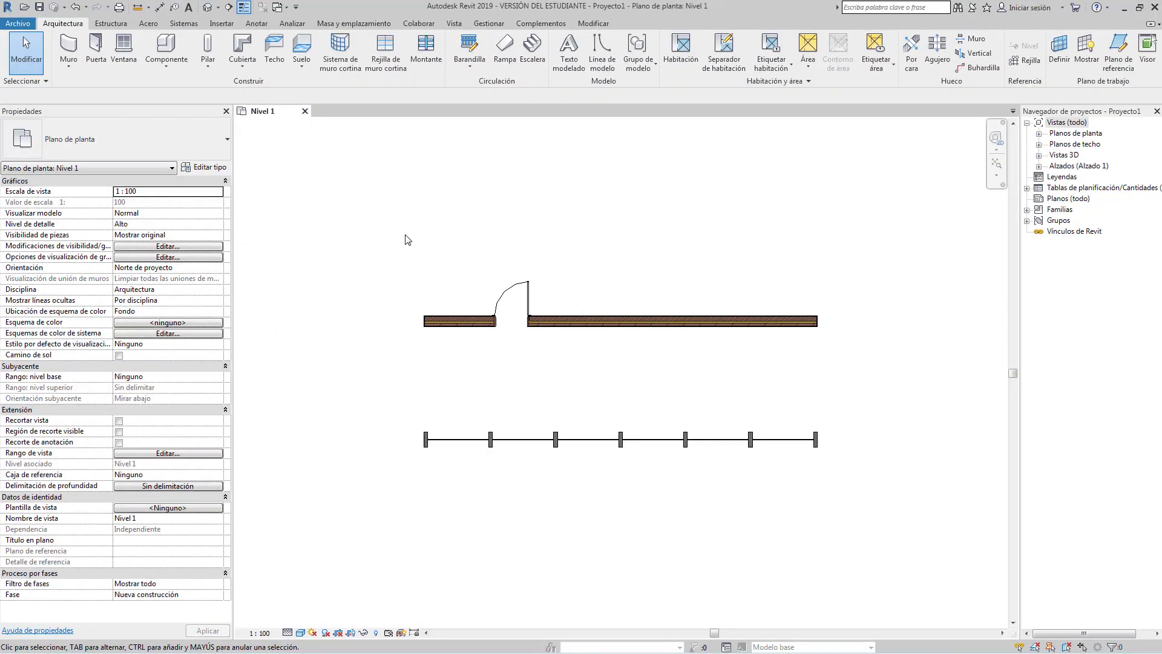
# Start window placement with the Ventana doble con contraventanas 160 x 230 cm type.
pyautogui.click(129, 48)
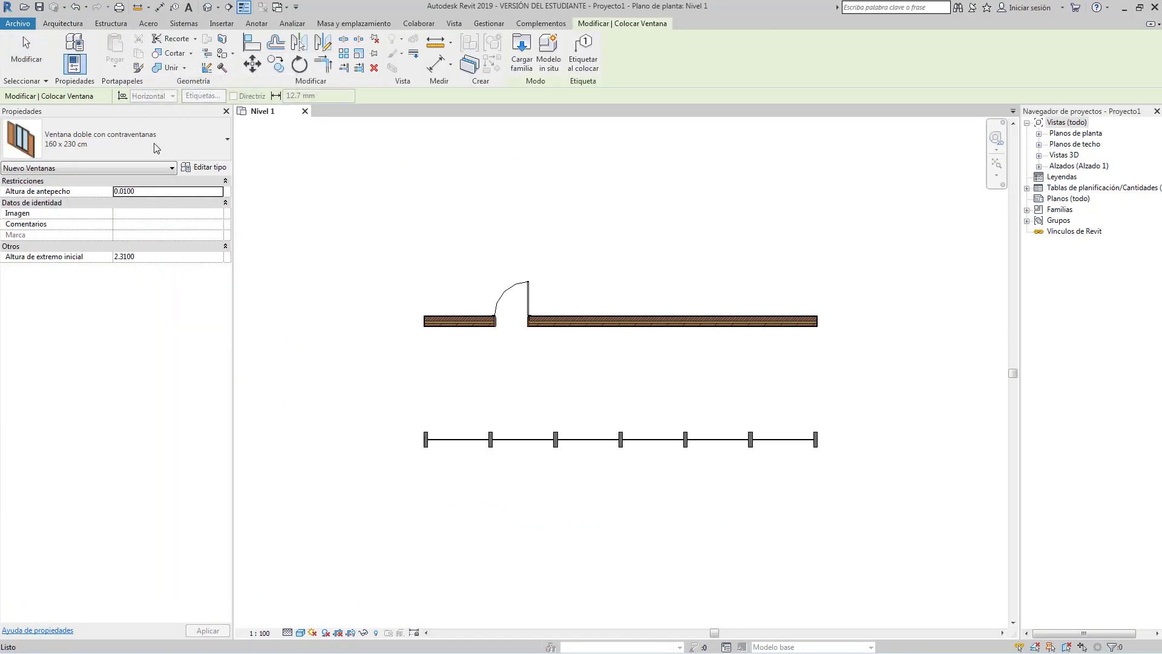
pyautogui.click(183, 133)
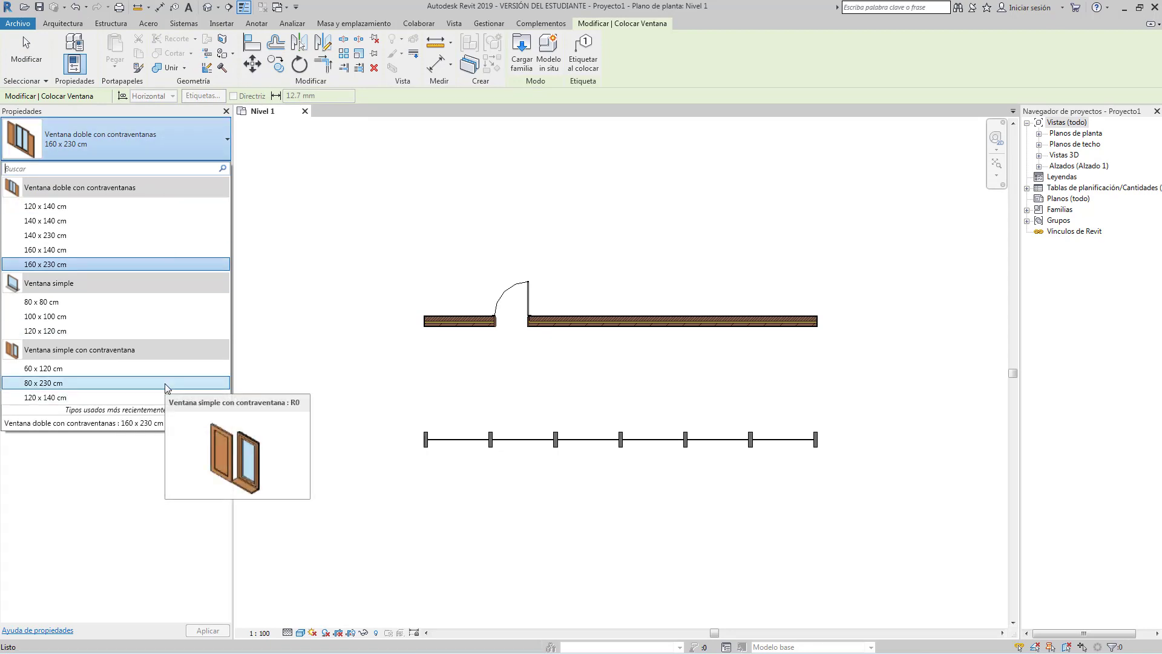
pyautogui.click(168, 263)
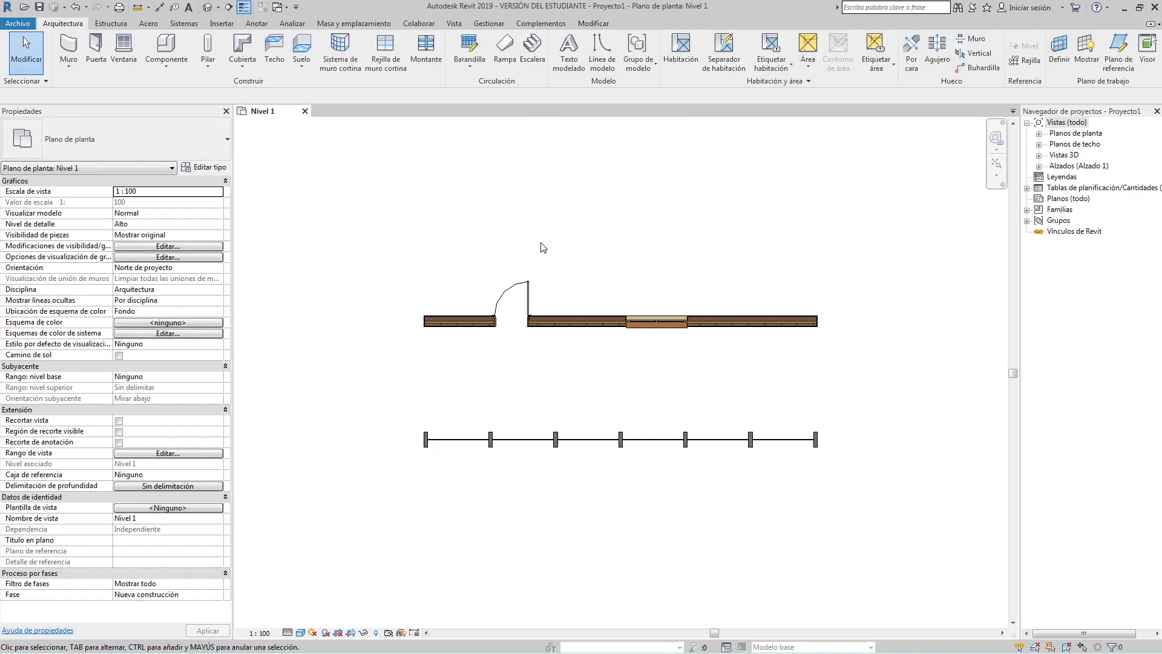
# Check the available door sizes, then return to window placement.
pyautogui.click(97, 49)
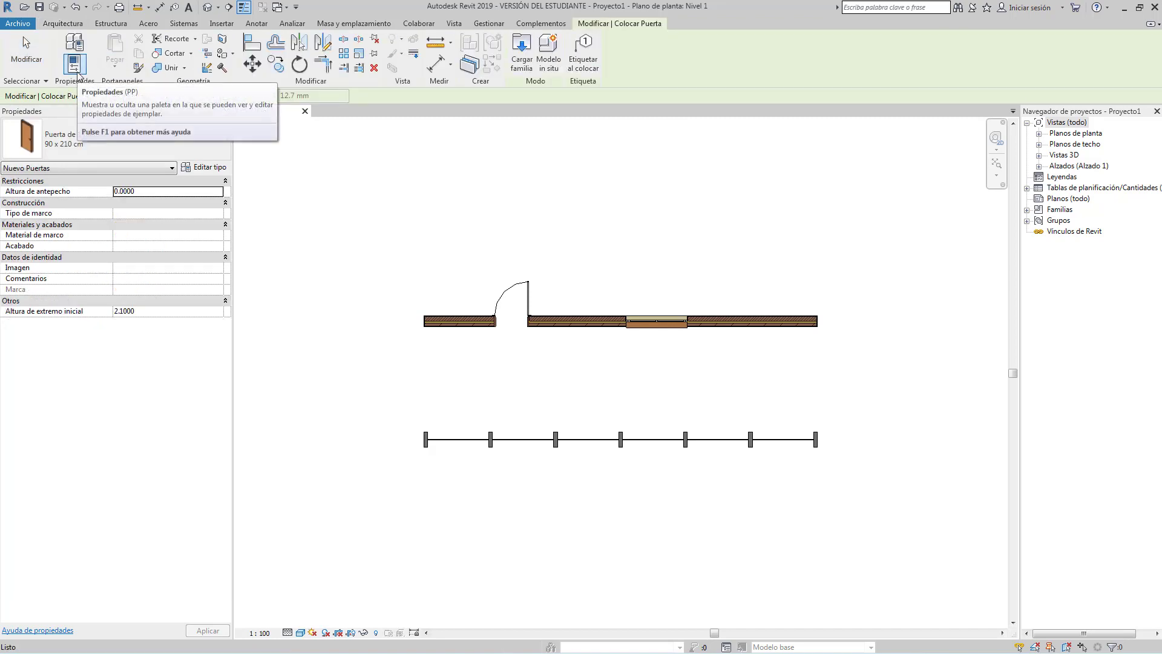
pyautogui.click(111, 136)
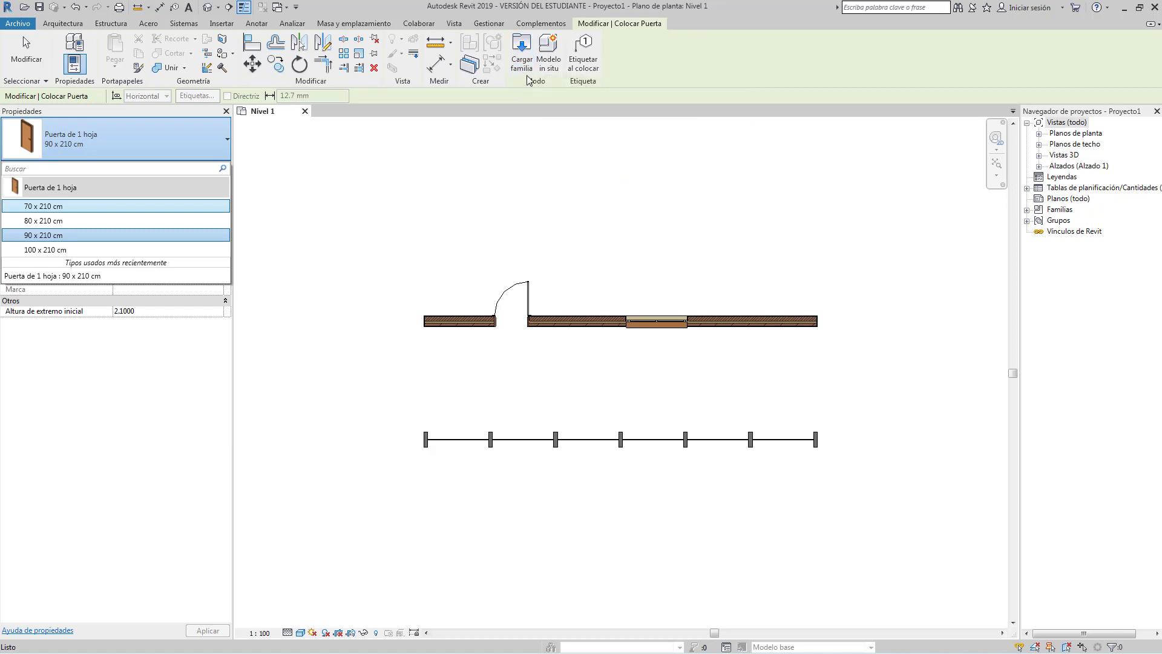
pyautogui.click(64, 24)
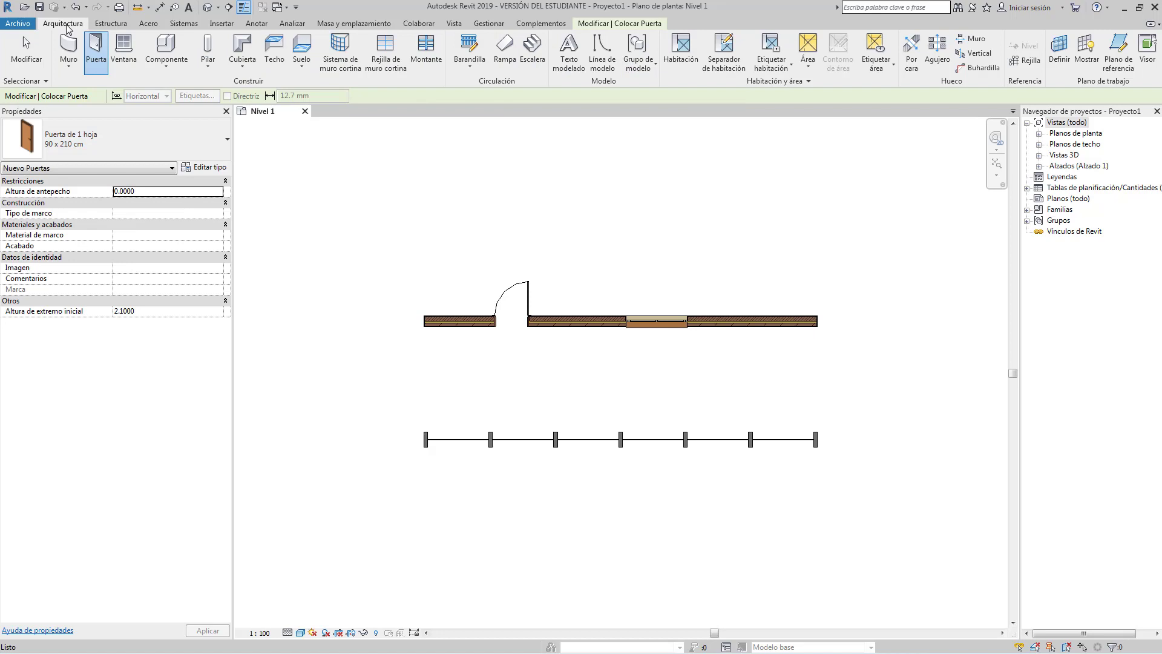
pyautogui.click(137, 49)
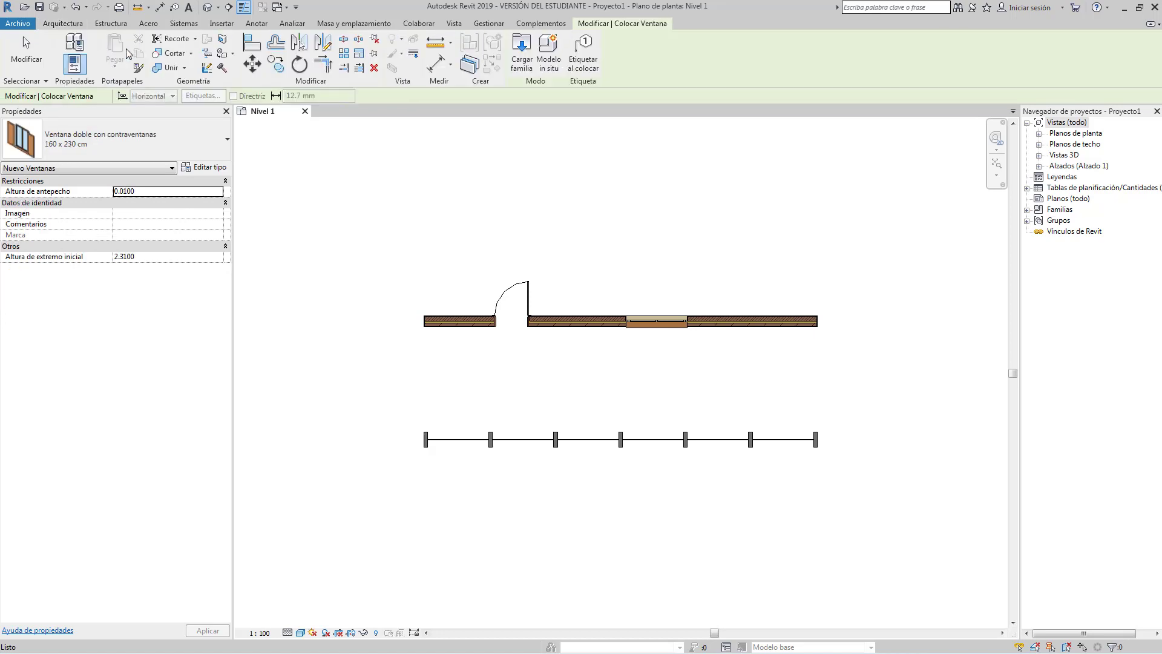
# Load the Ventana de 2 hojas-Simple con contraventanas family from the Ventanas folder.
pyautogui.click(521, 46)
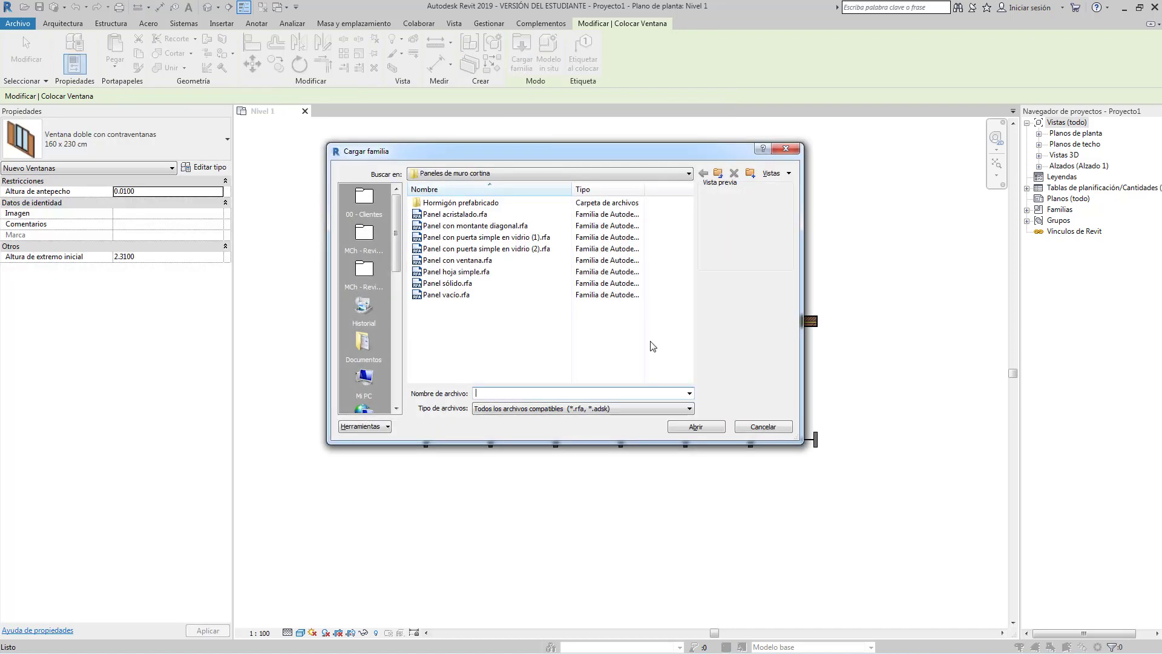
pyautogui.click(718, 173)
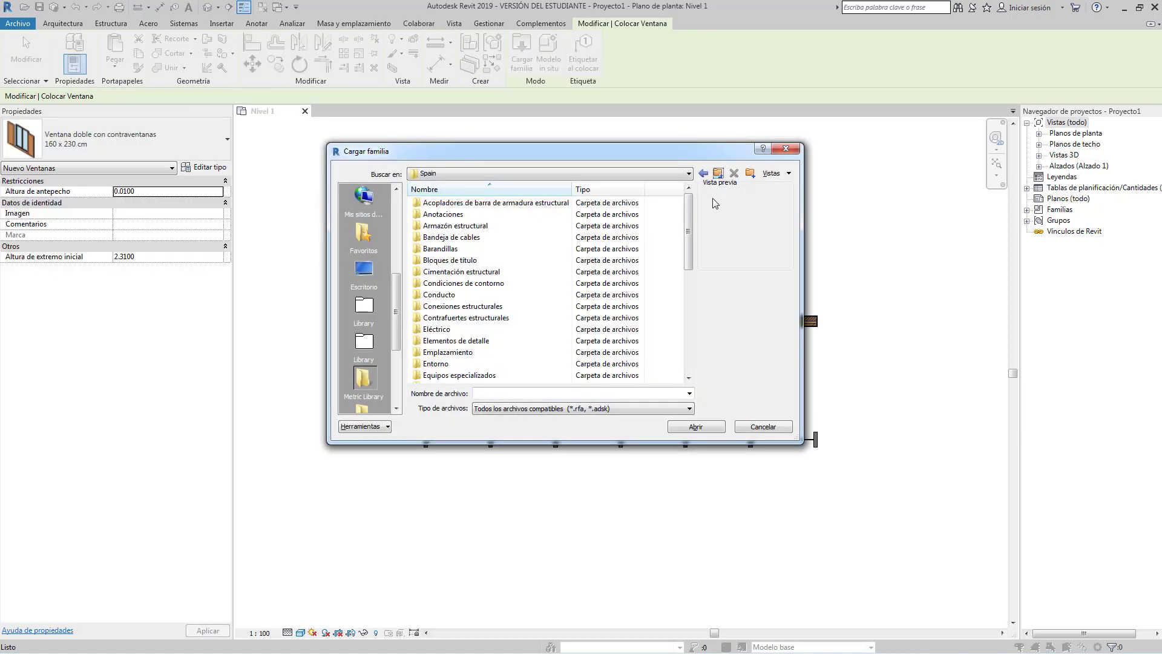
pyautogui.moveTo(688, 232); pyautogui.dragTo(693, 347)
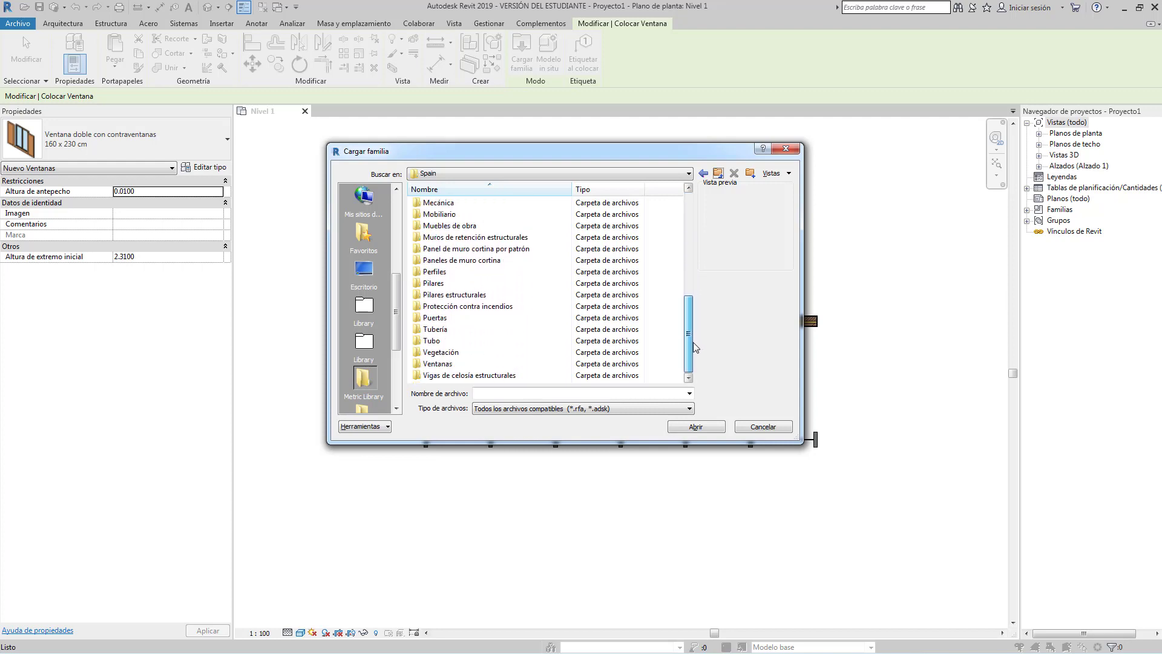
pyautogui.click(438, 364)
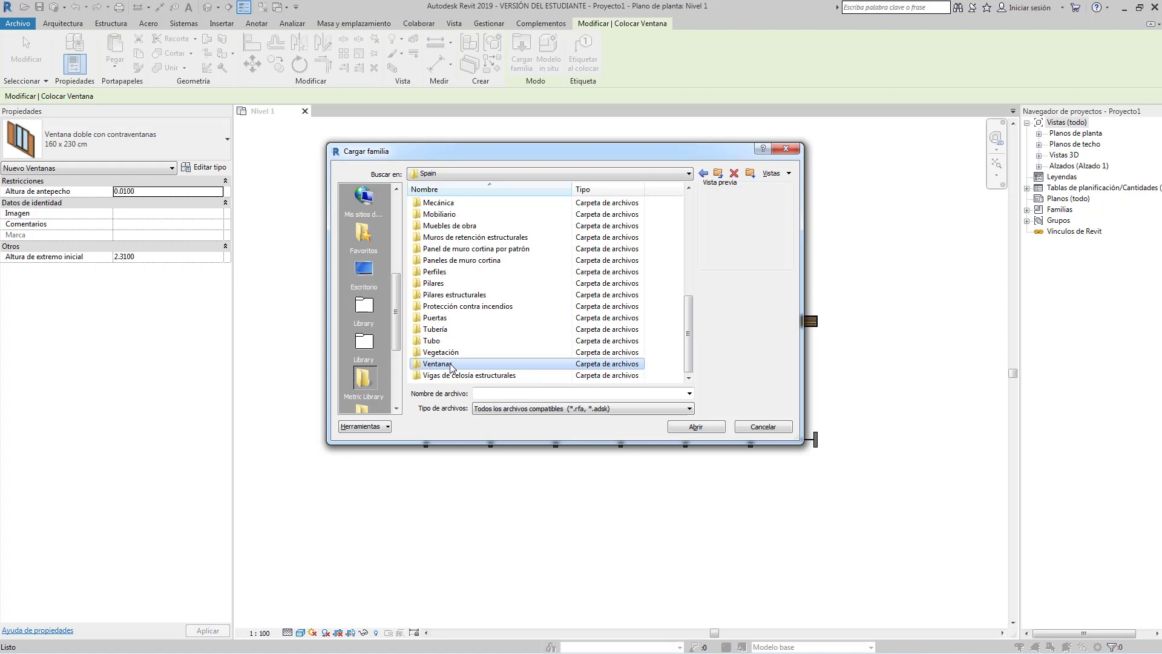
pyautogui.doubleClick(450, 365)
pyautogui.click(477, 249)
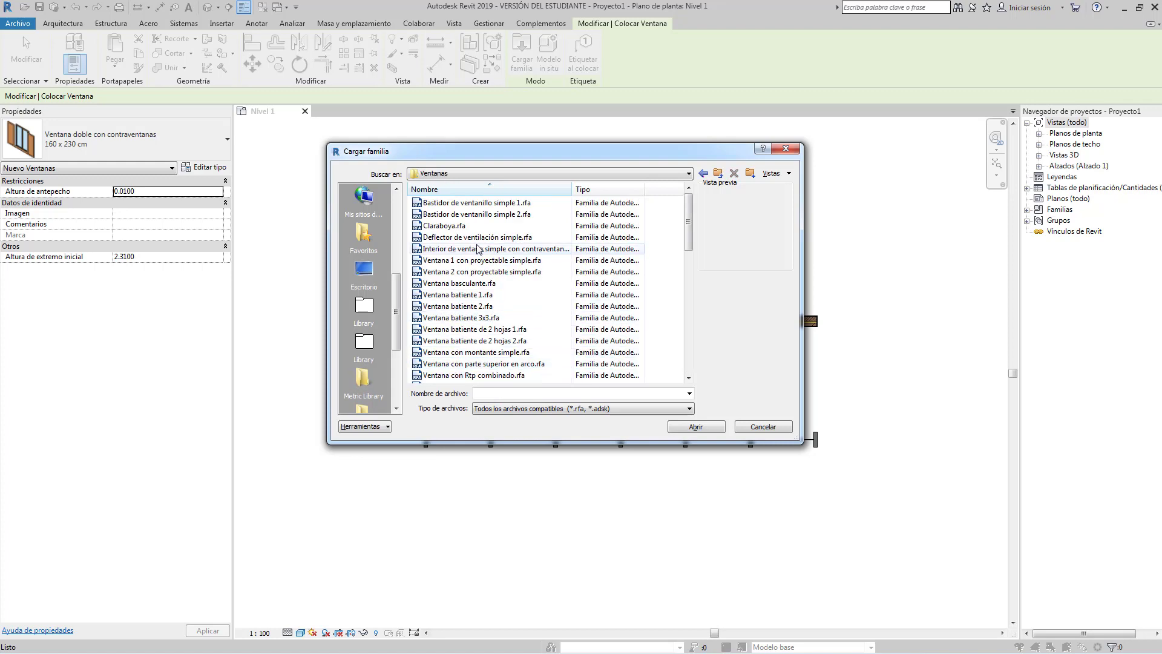
pyautogui.scroll(-4, 479, 261)
pyautogui.click(481, 284)
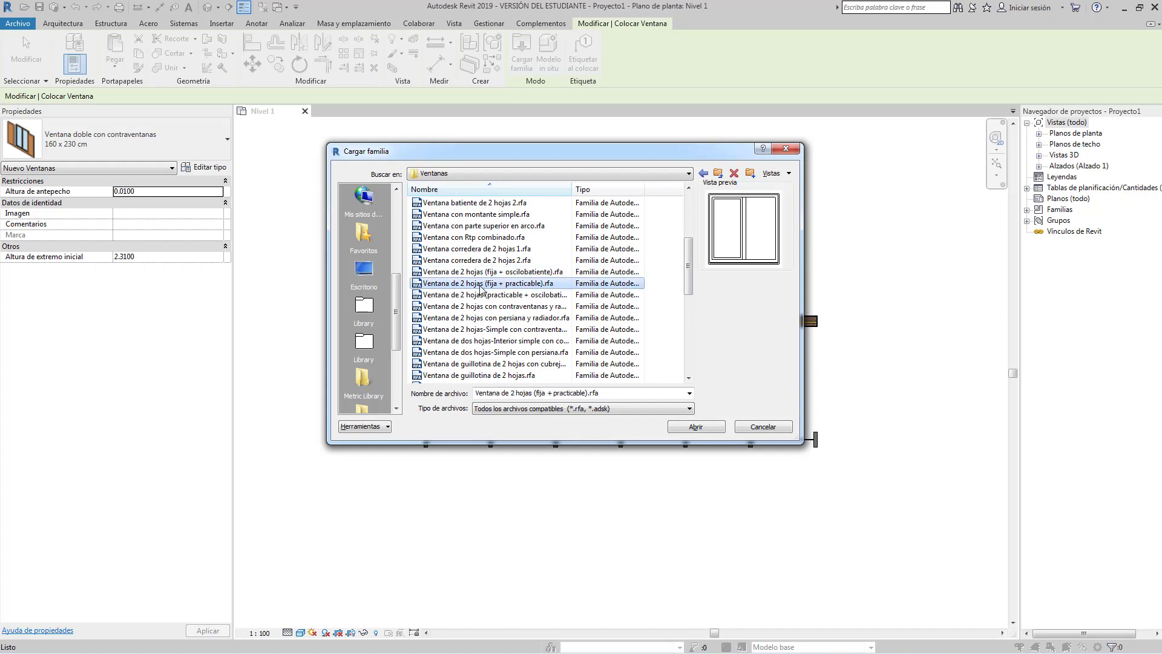
pyautogui.click(489, 329)
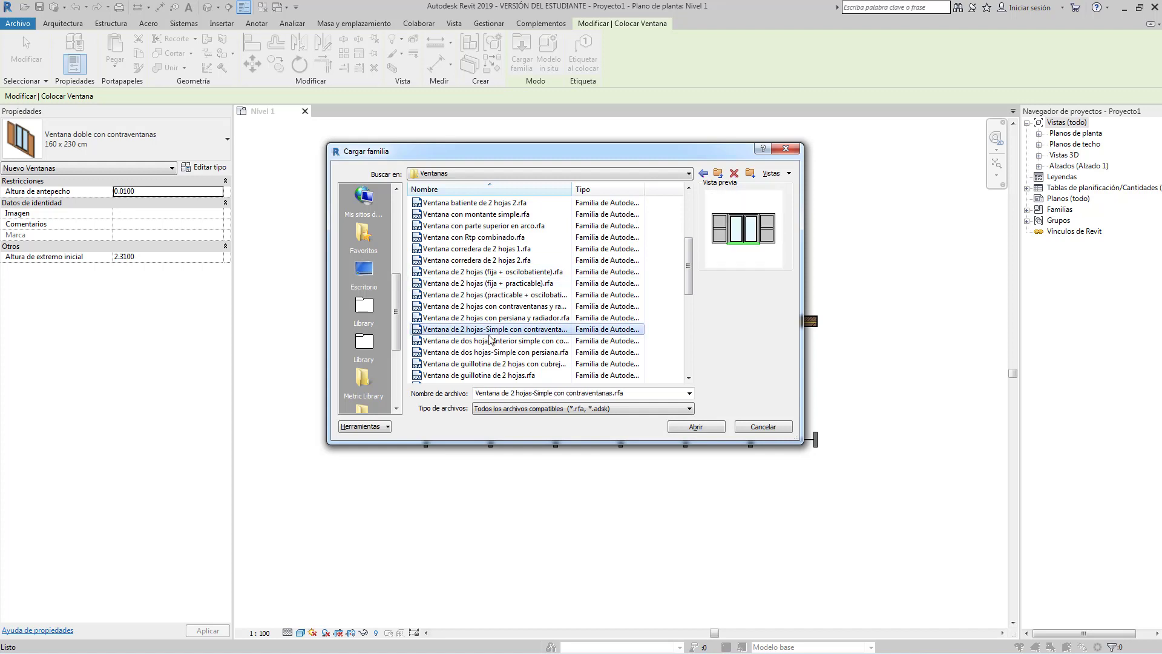
pyautogui.click(697, 427)
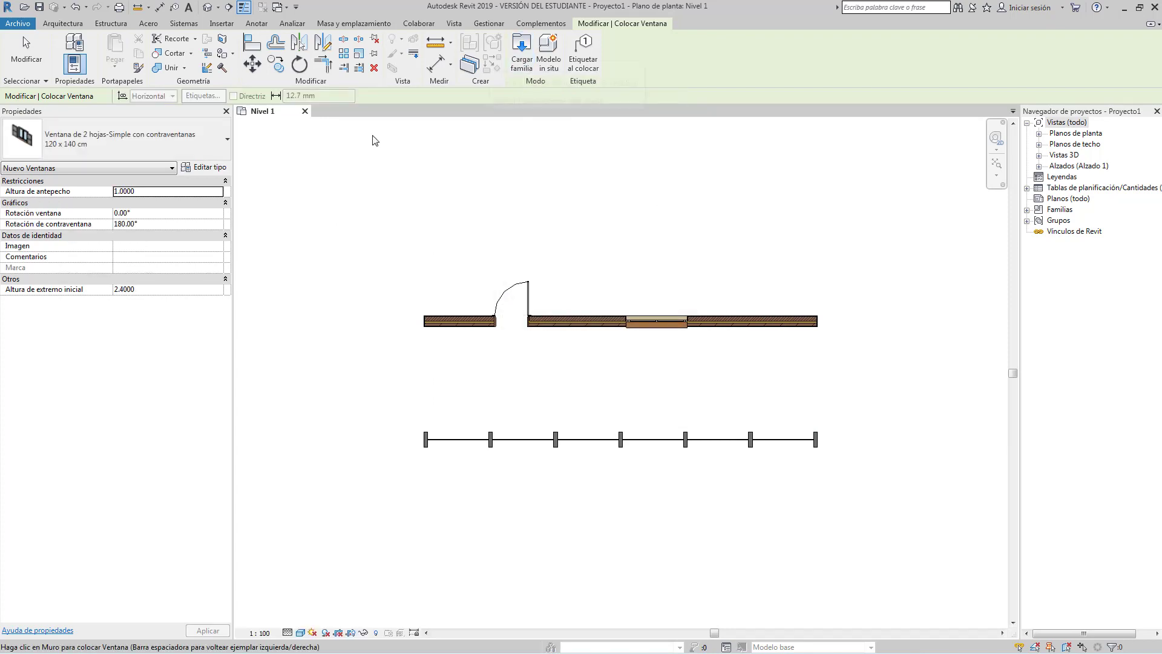
# Place a 150 x 140 cm two-leaf window near the wall's right end.
pyautogui.click(152, 138)
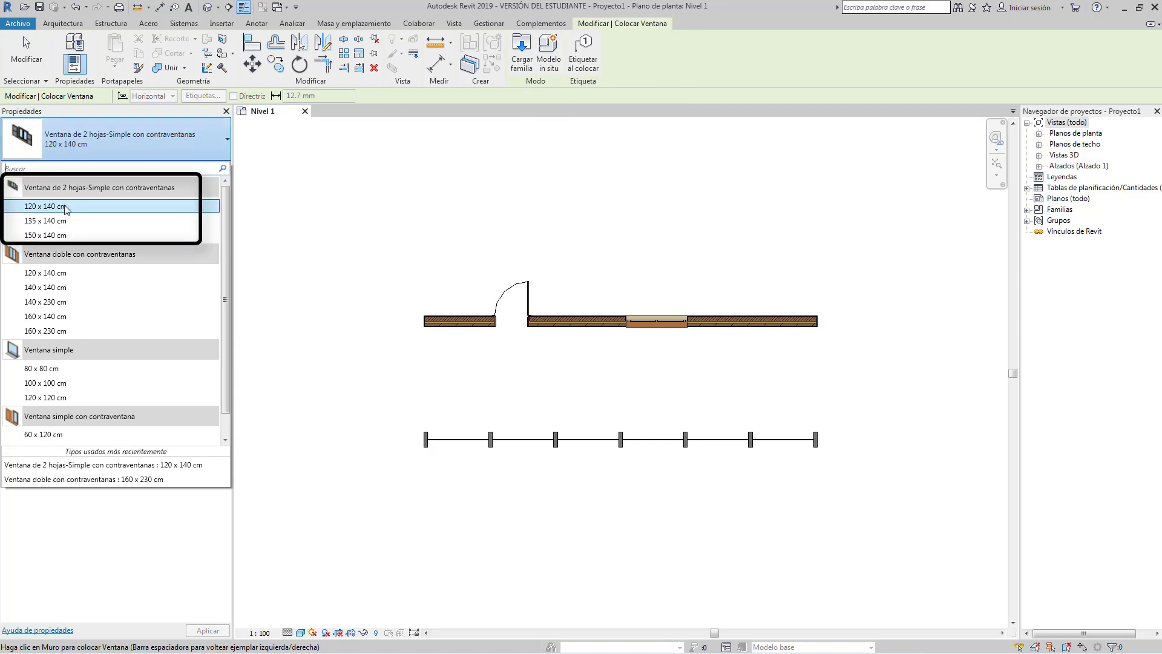
pyautogui.click(60, 236)
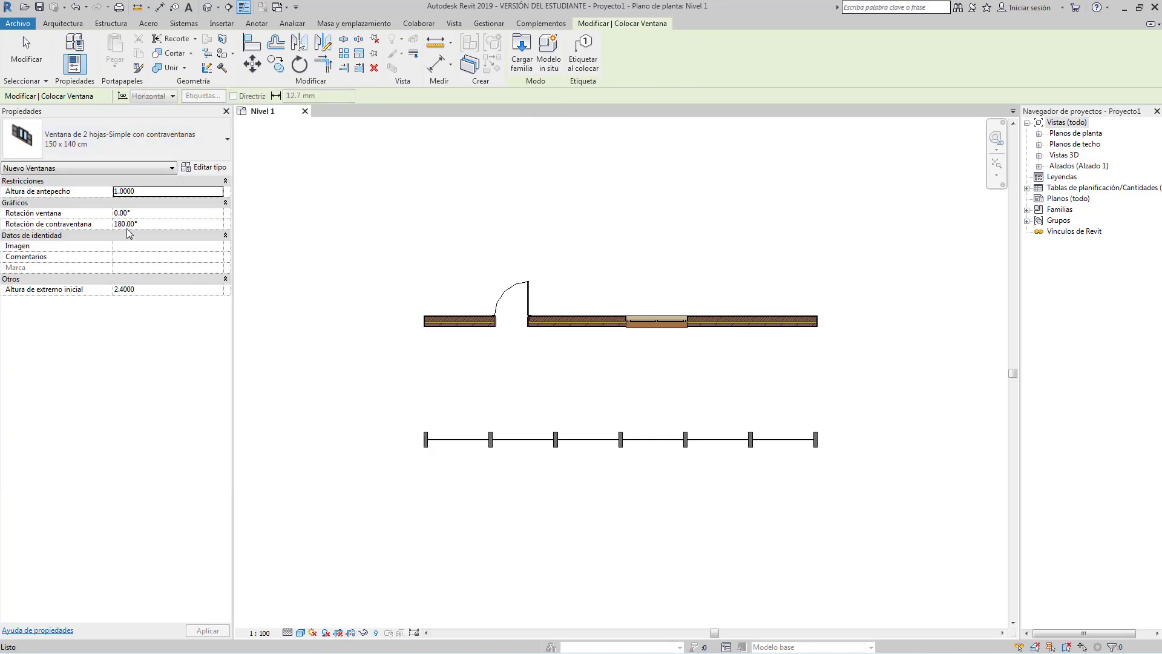
pyautogui.click(751, 325)
pyautogui.press('Escape')
pyautogui.press('Escape')
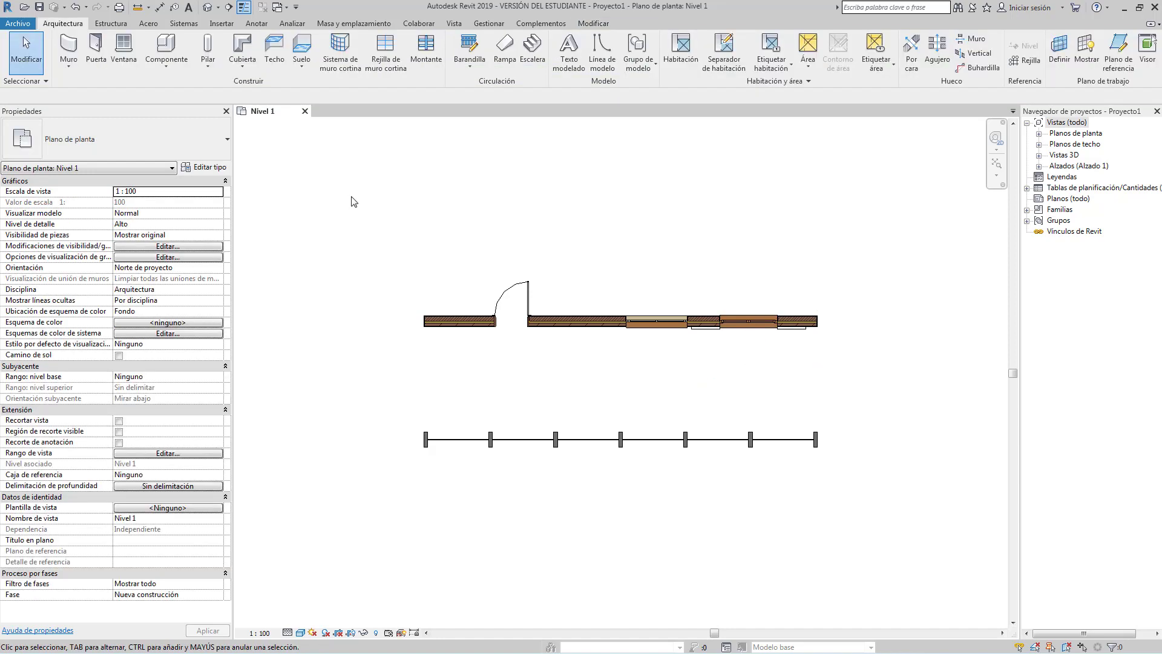
# During door placement, try loading Ventana simple fija-Ejemplar.rfa and decline after the load error.
pyautogui.click(96, 45)
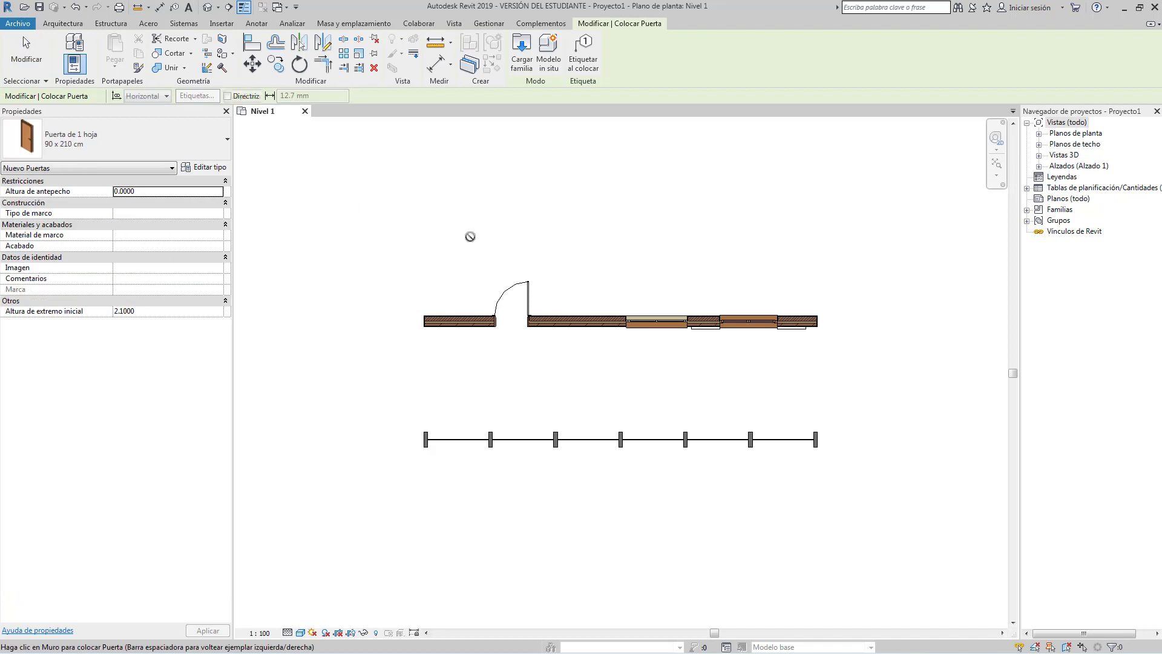
pyautogui.click(521, 45)
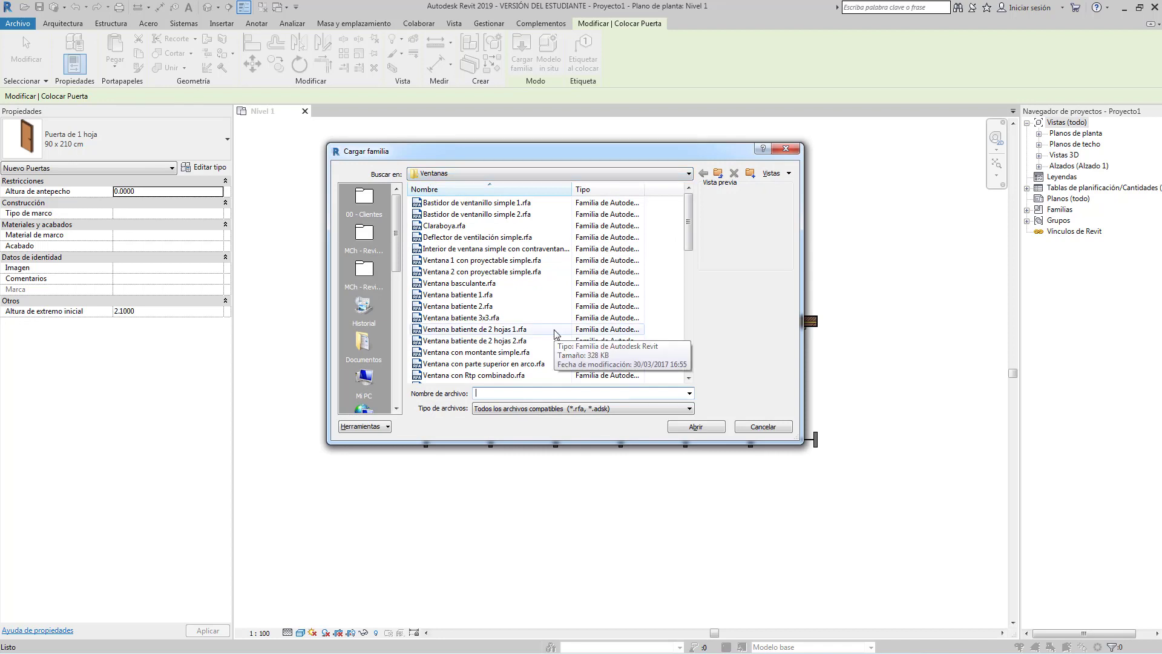
pyautogui.moveTo(688, 210); pyautogui.dragTo(694, 328)
pyautogui.click(525, 260)
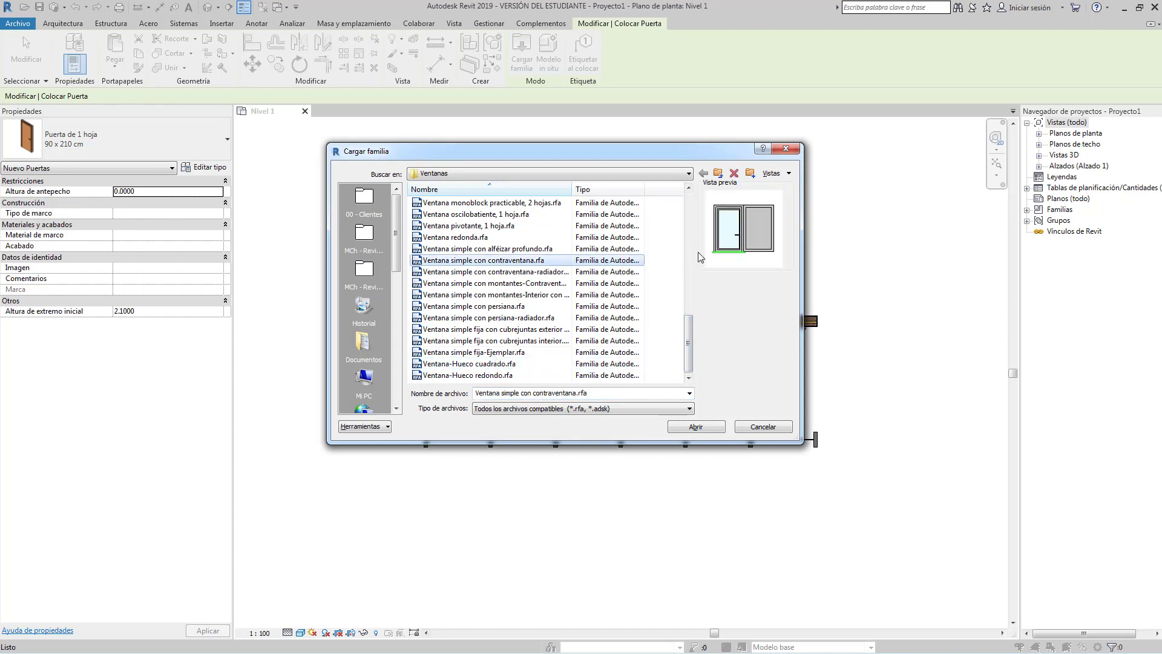
pyautogui.click(527, 352)
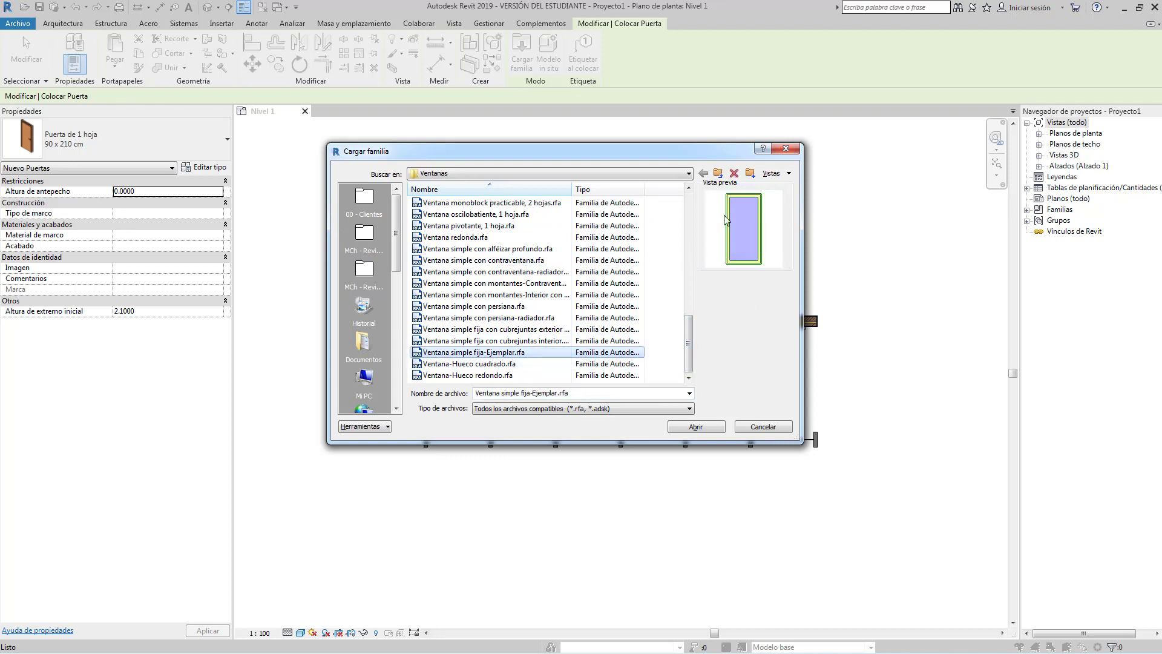
pyautogui.click(697, 427)
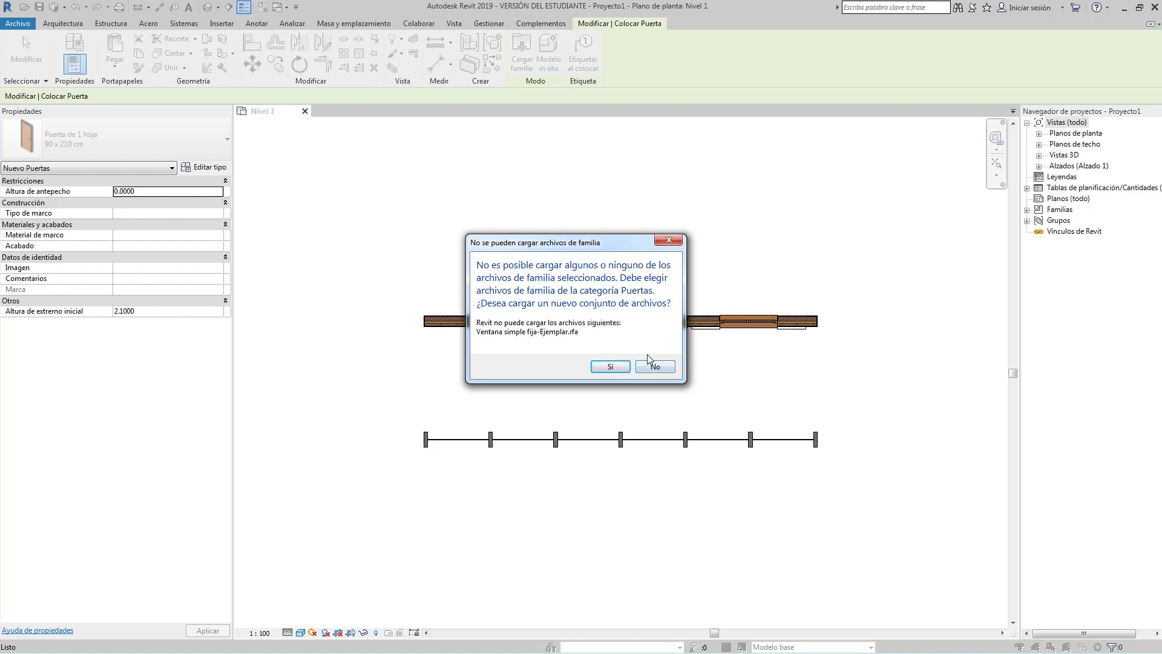
pyautogui.click(669, 366)
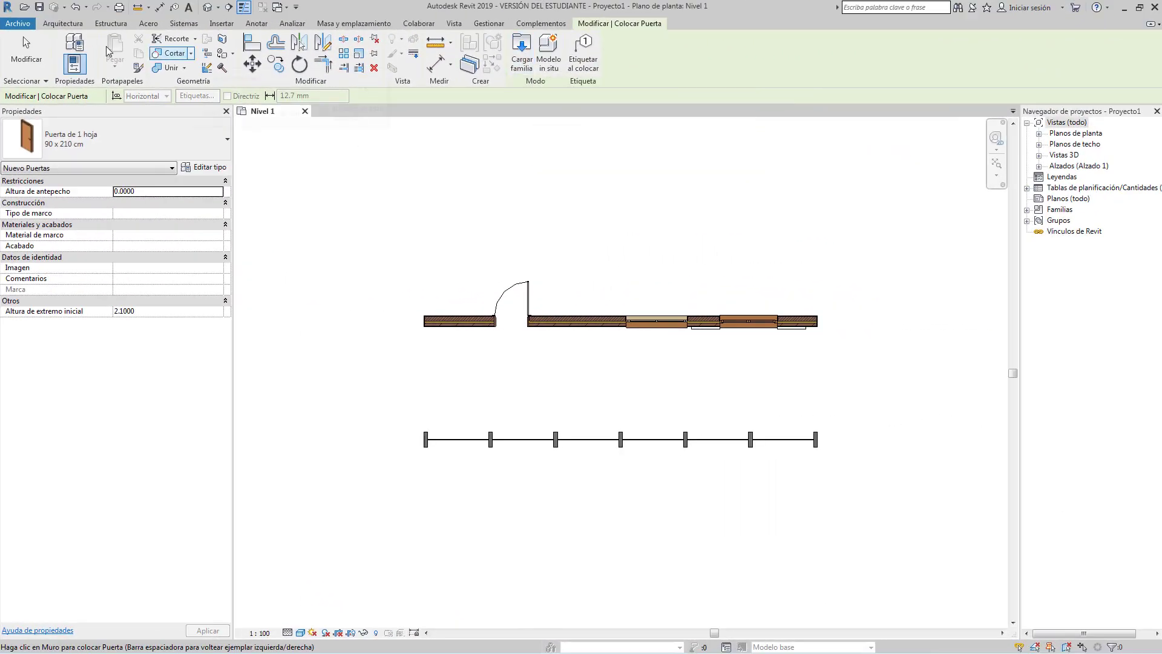
# Cancel door placement, pick the 100 x 210 cm door size, then exit without placing any door.
pyautogui.click(26, 50)
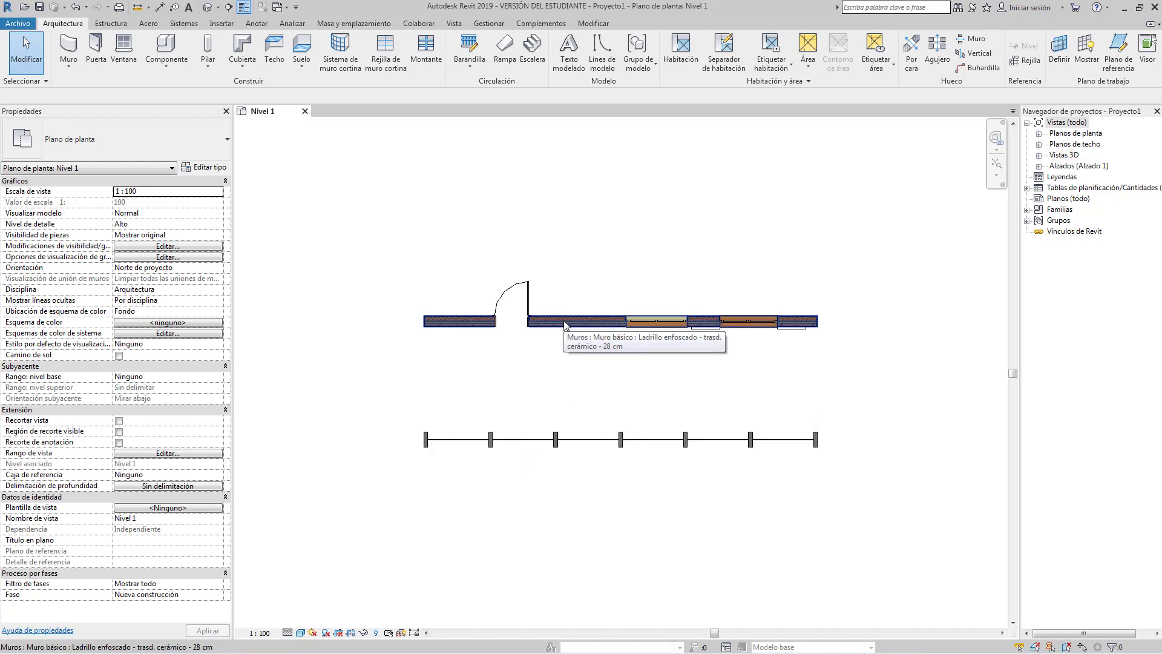
pyautogui.click(96, 51)
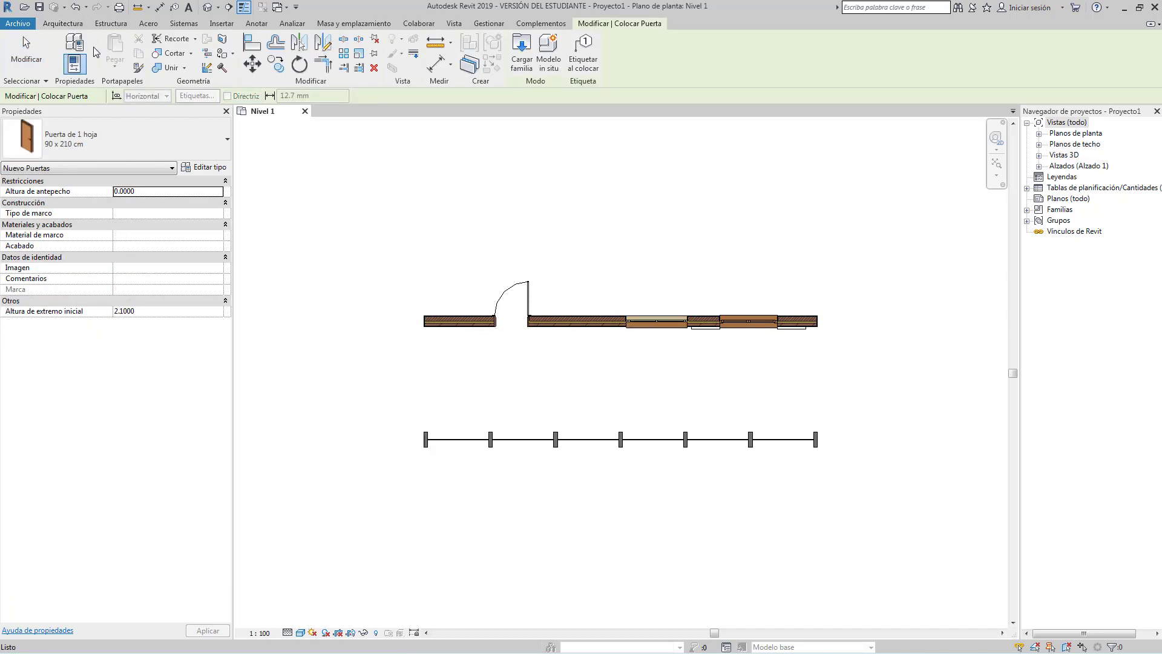
pyautogui.click(162, 147)
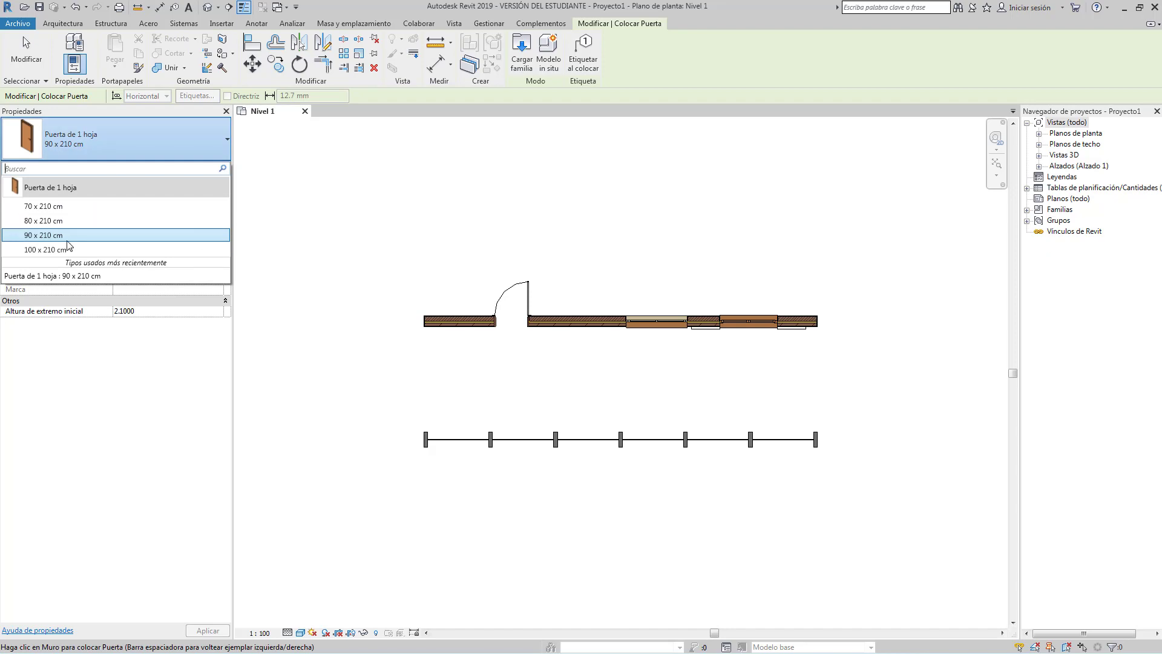
pyautogui.click(46, 250)
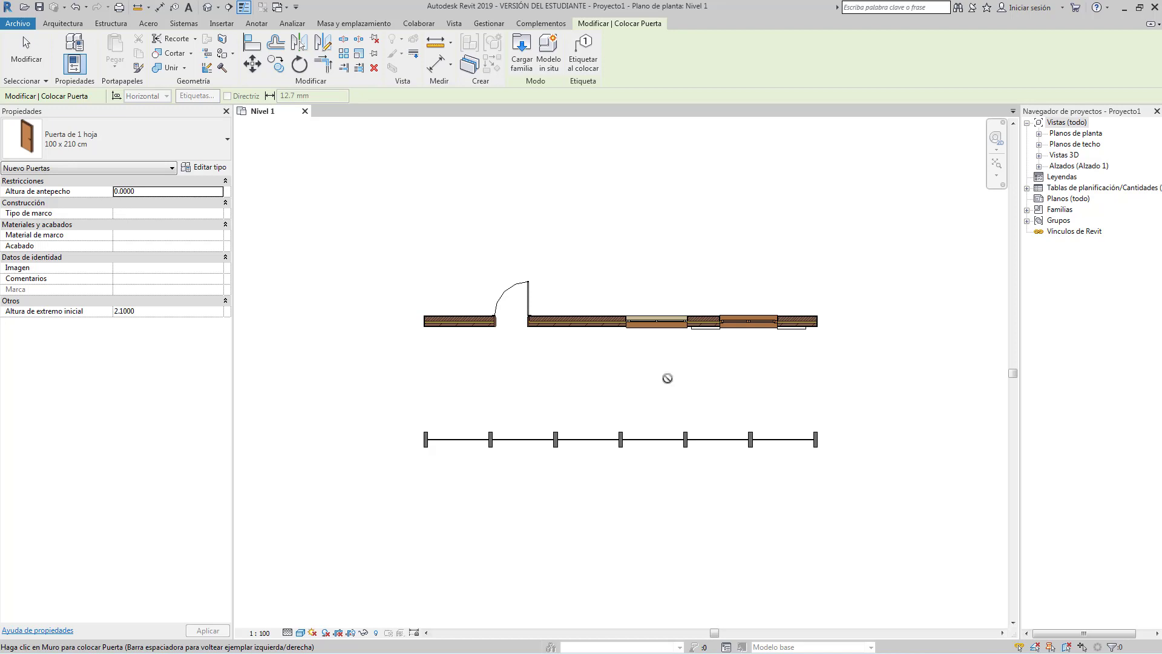
pyautogui.press('Escape')
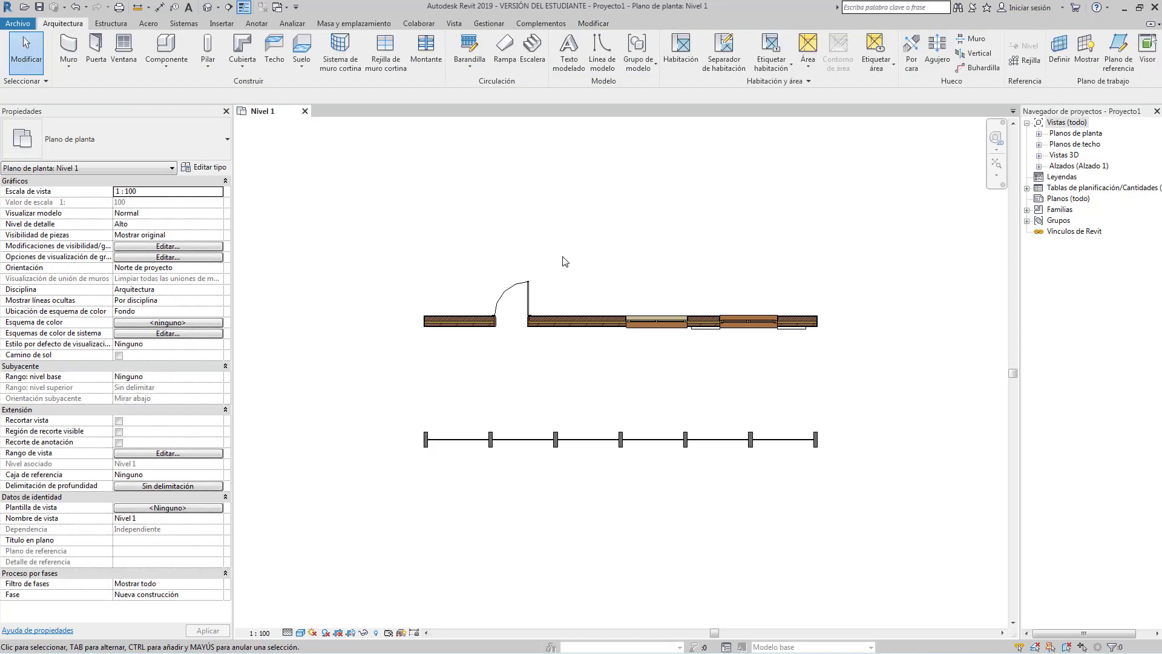
# Change the upper brick wall's type to Muro cortina - 300 x 200 cm.
pyautogui.click(575, 321)
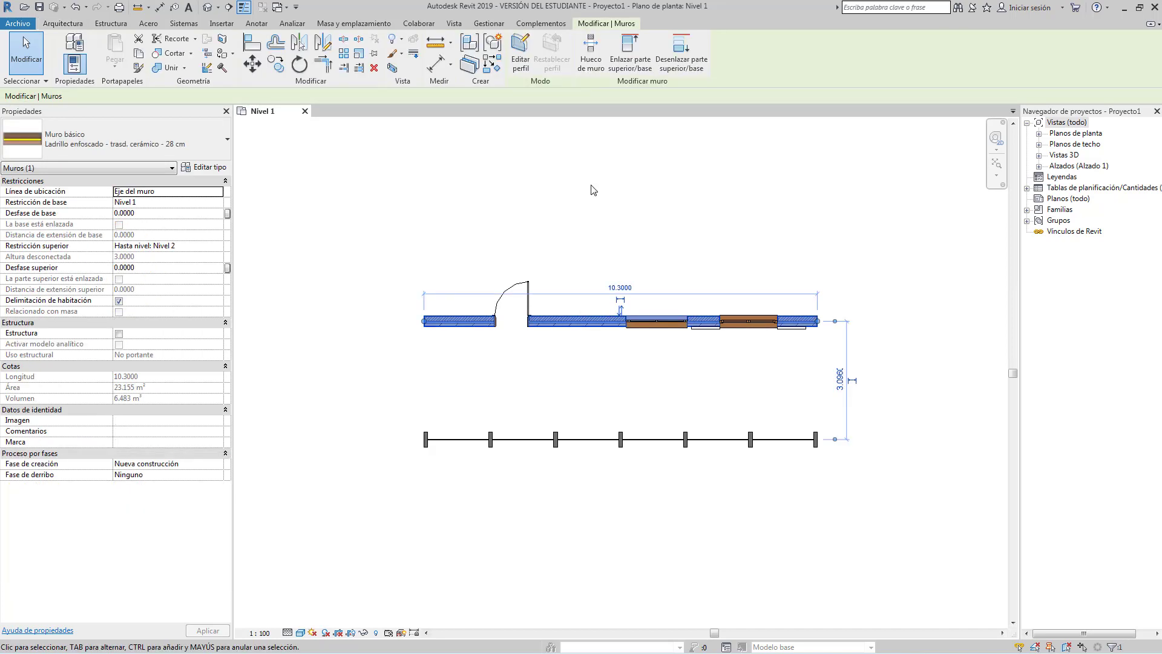
pyautogui.click(197, 144)
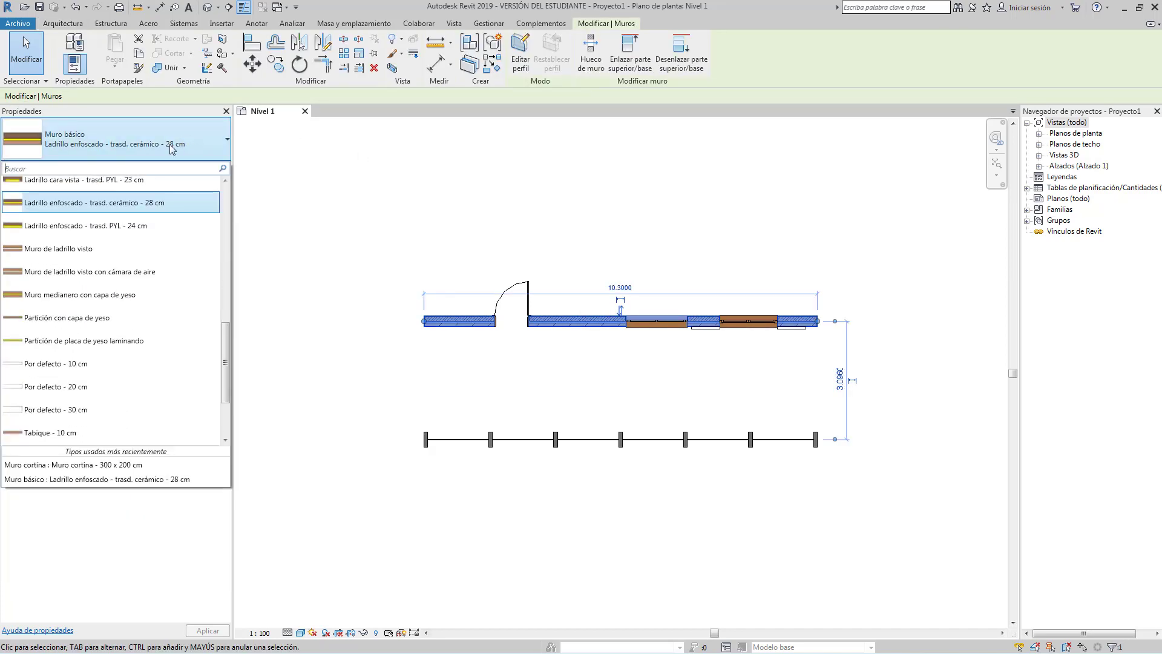
pyautogui.scroll(-3, 148, 297)
pyautogui.scroll(-2, 150, 296)
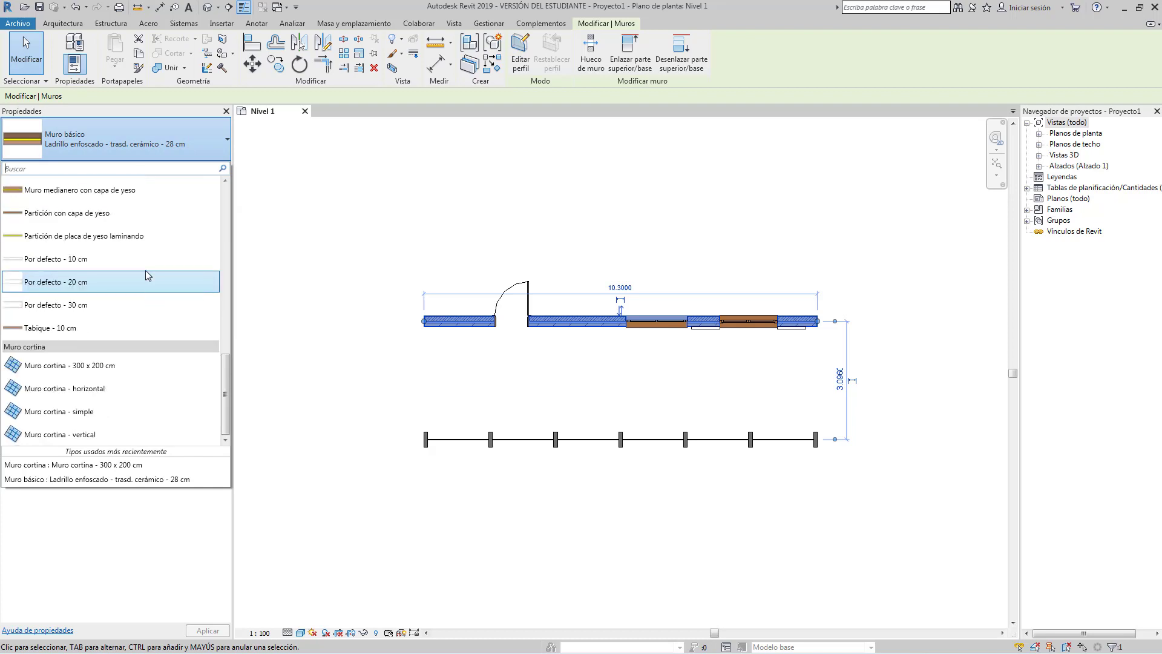
pyautogui.click(91, 365)
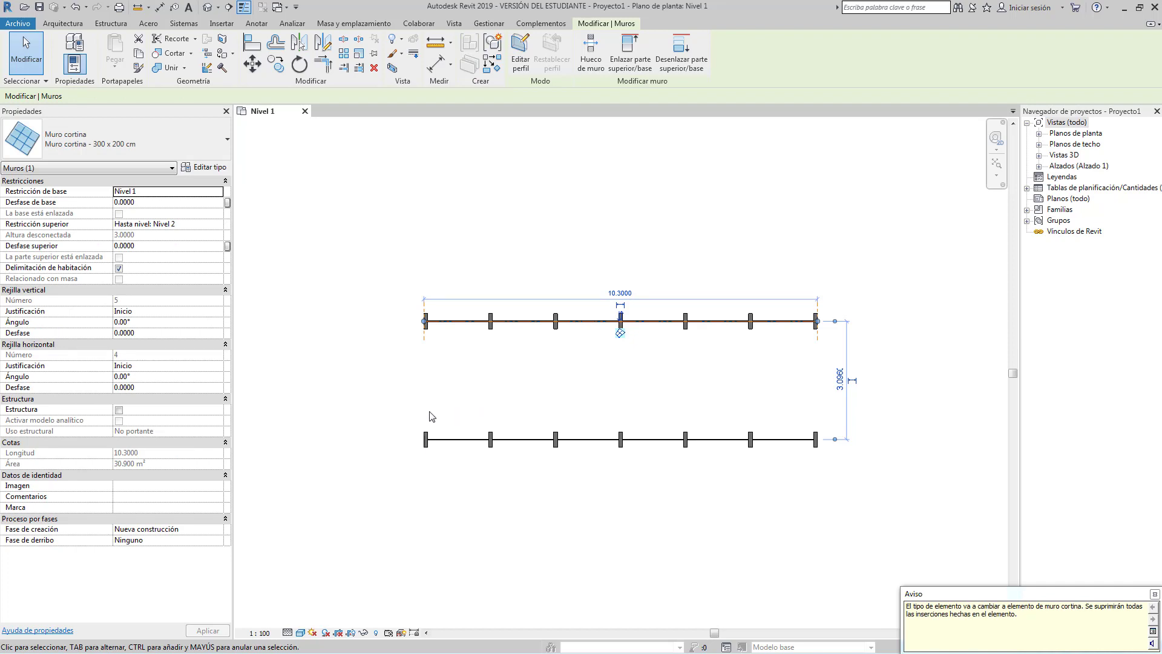
pyautogui.click(405, 376)
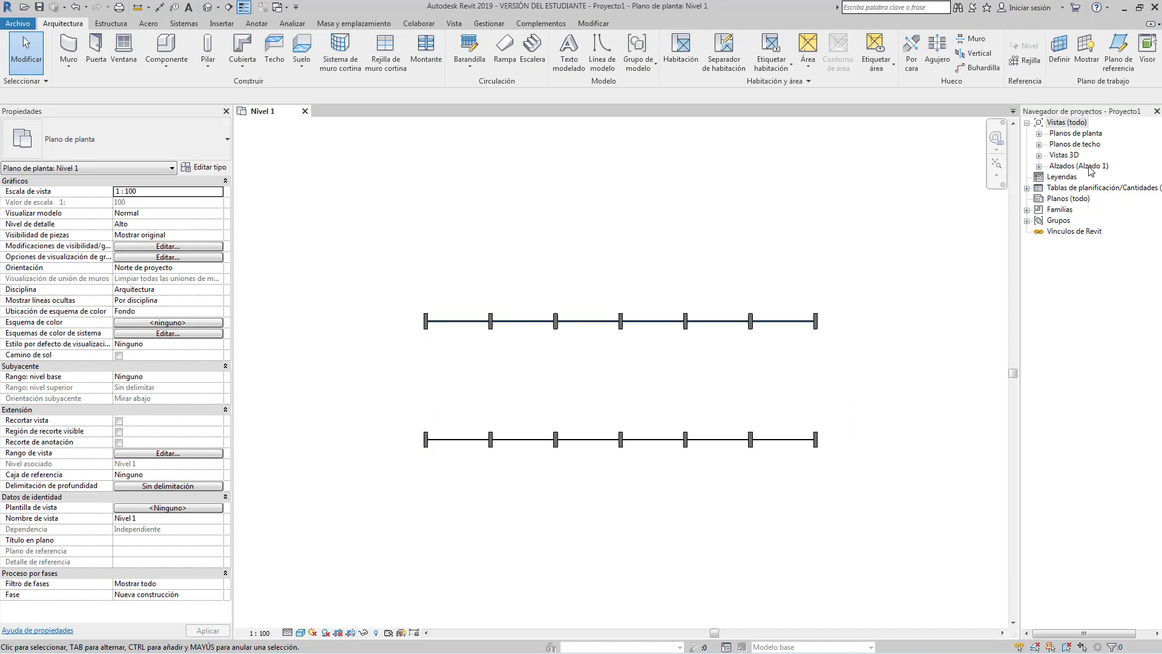
pyautogui.click(1038, 155)
# Open the {3D} view and delete the back curtain wall.
pyautogui.click(1069, 166)
pyautogui.doubleClick(1069, 165)
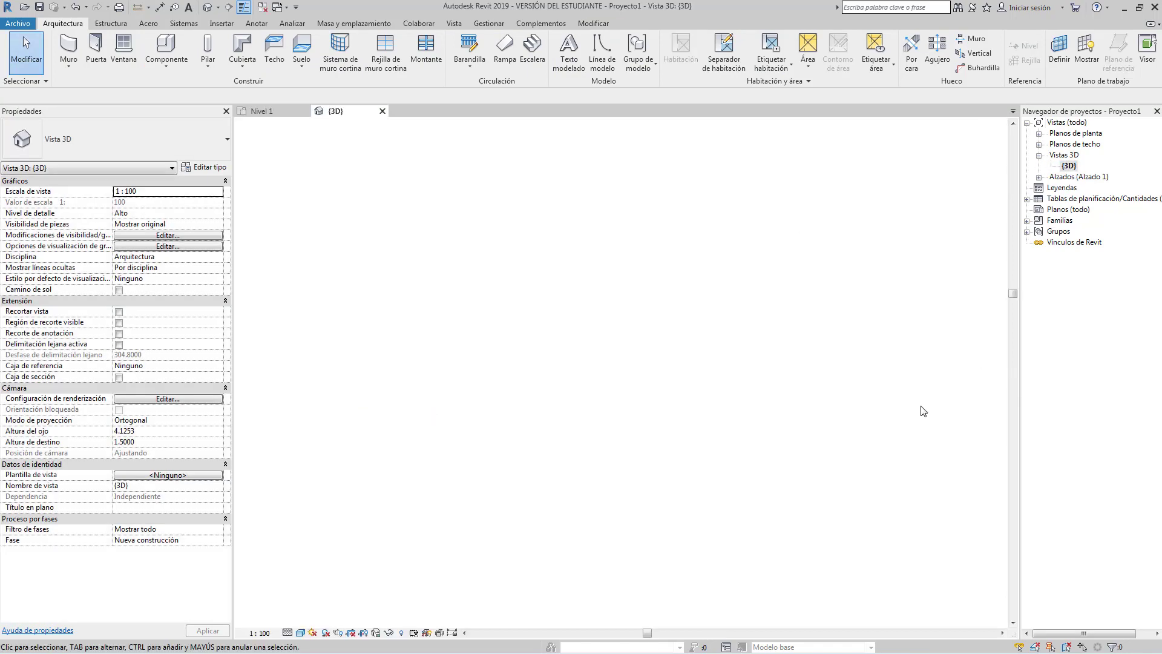
pyautogui.click(632, 202)
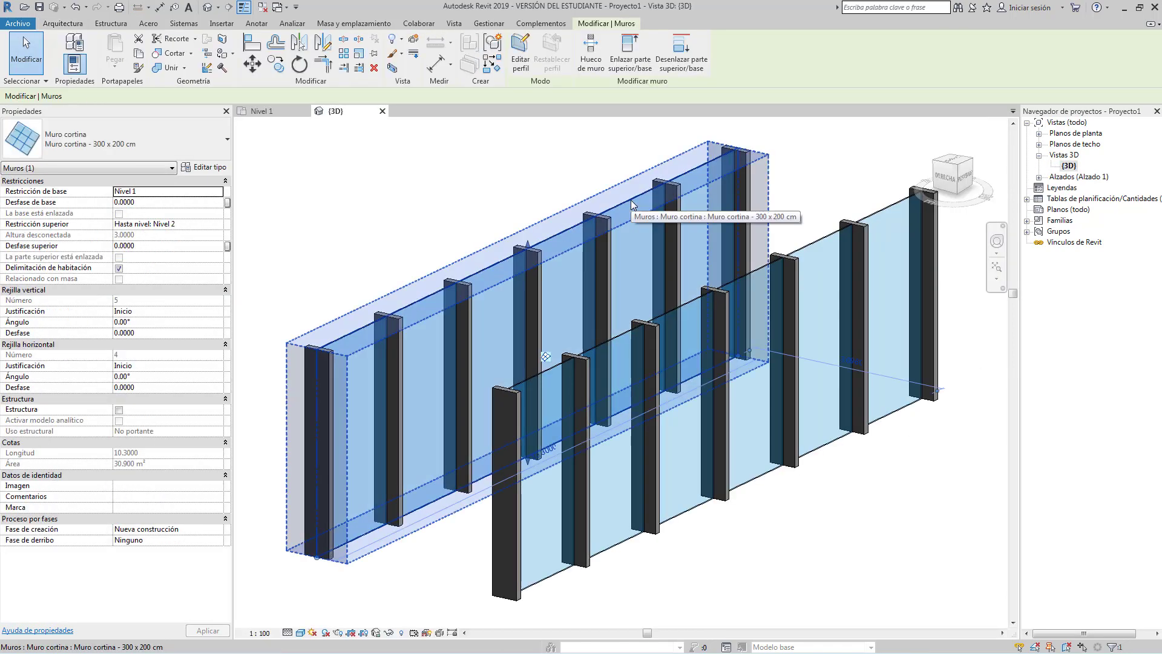
pyautogui.press('Delete')
pyautogui.scroll(-2, 389, 247)
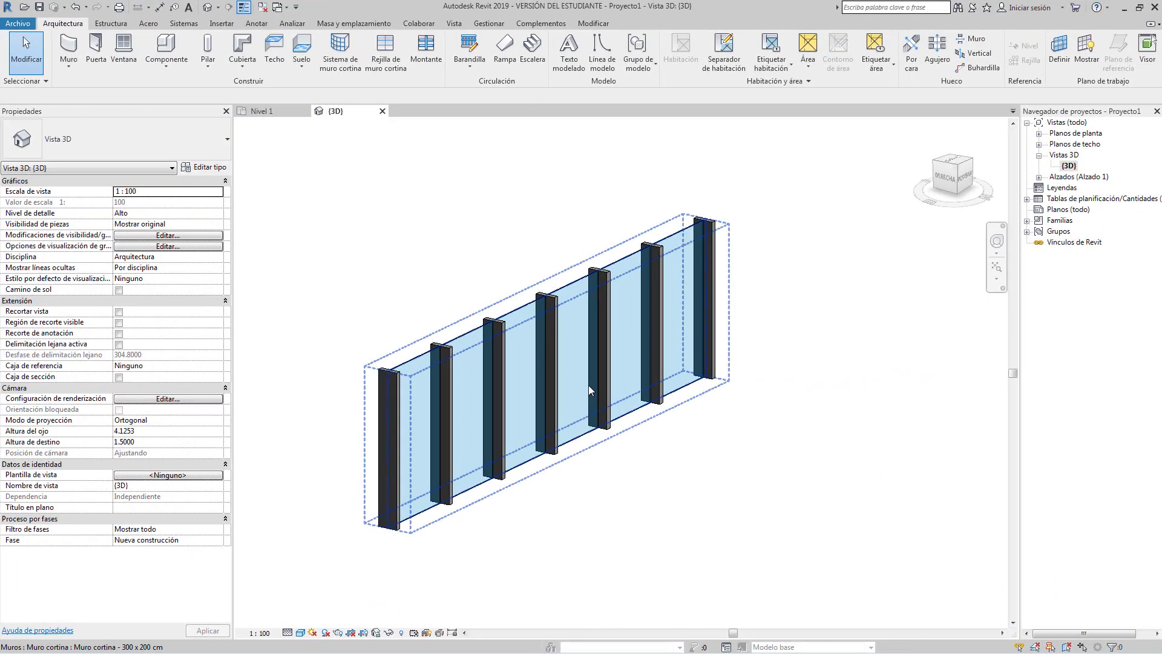
pyautogui.click(588, 385)
pyautogui.click(862, 478)
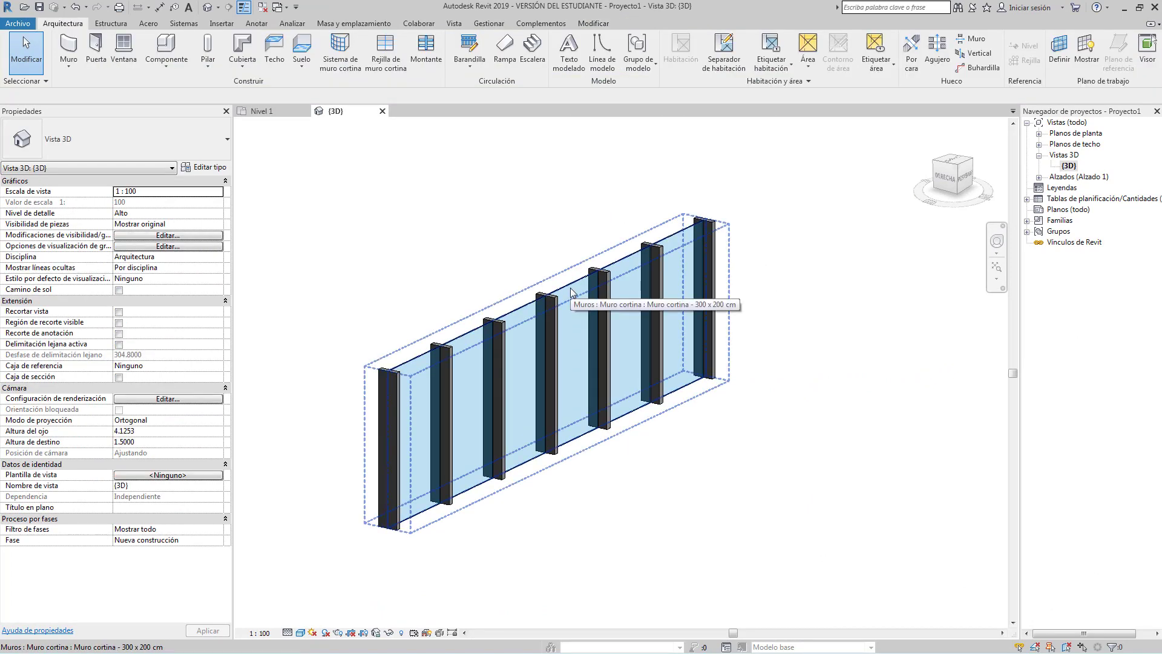
# Change the fourth glazed panel from the left to Panel de sistema : Uniforme.
pyautogui.press('Tab')
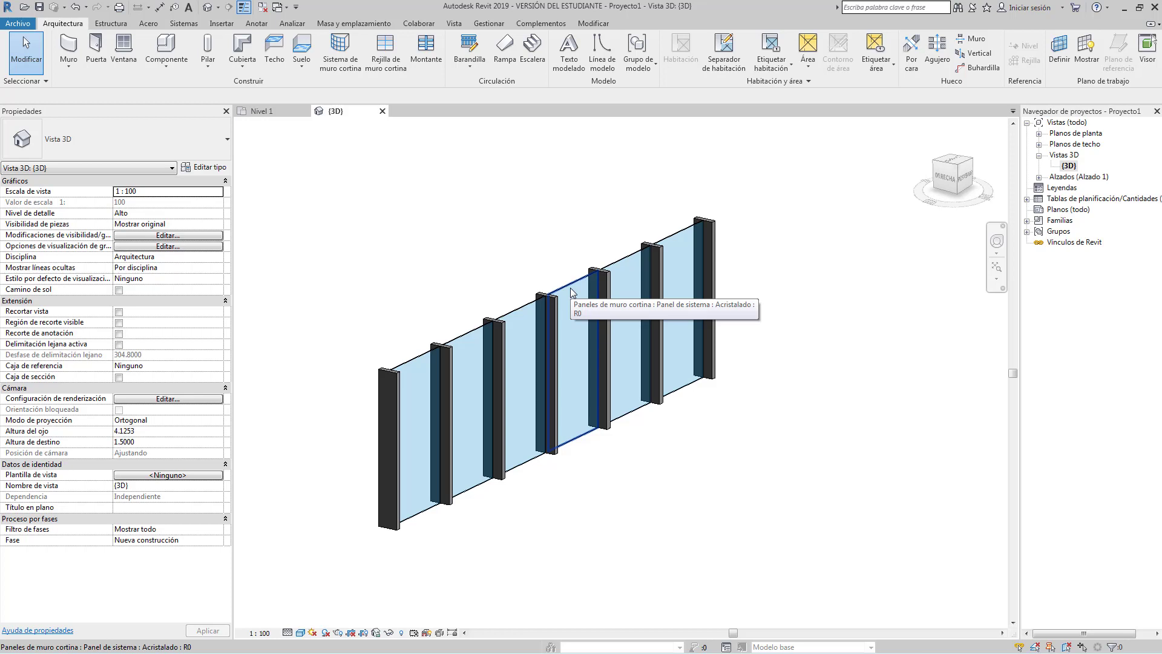
pyautogui.click(572, 292)
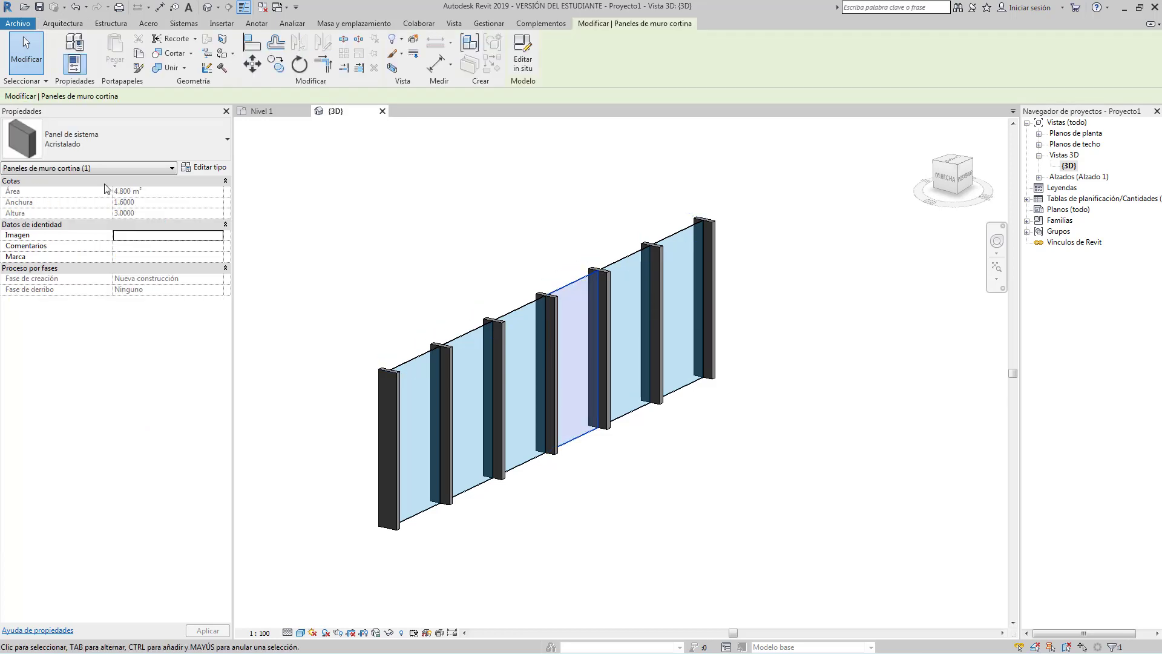
pyautogui.click(160, 139)
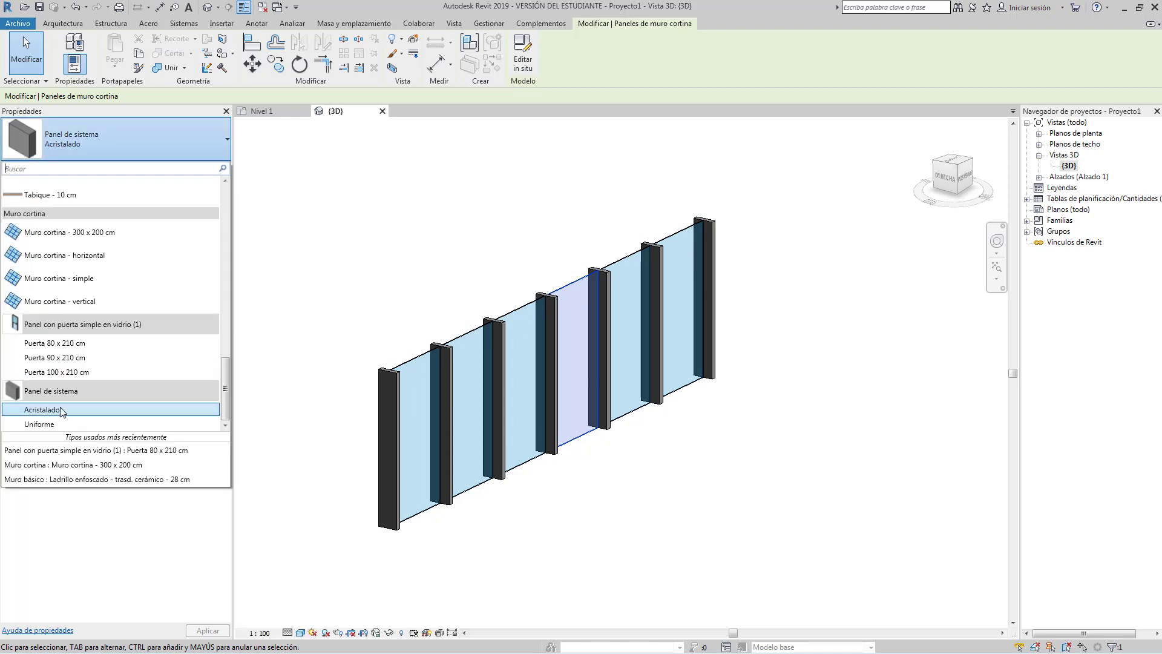
pyautogui.click(39, 424)
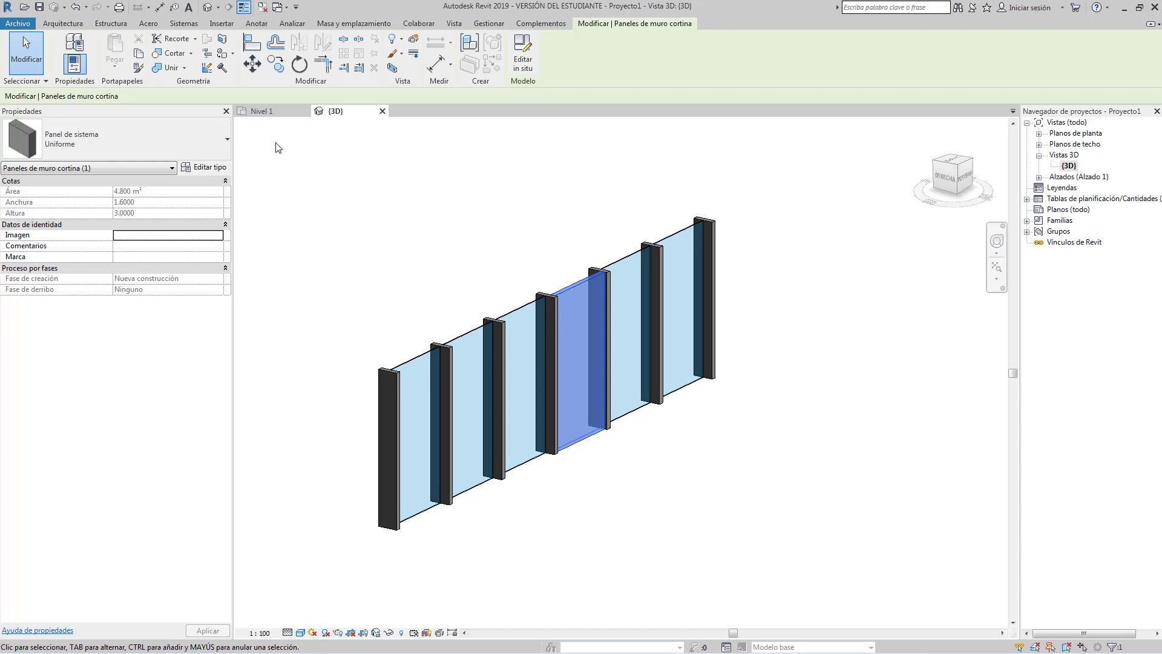
# Set the solid panel's type to Muro cortina - vertical, passing through Muro cortina - simple.
pyautogui.click(192, 144)
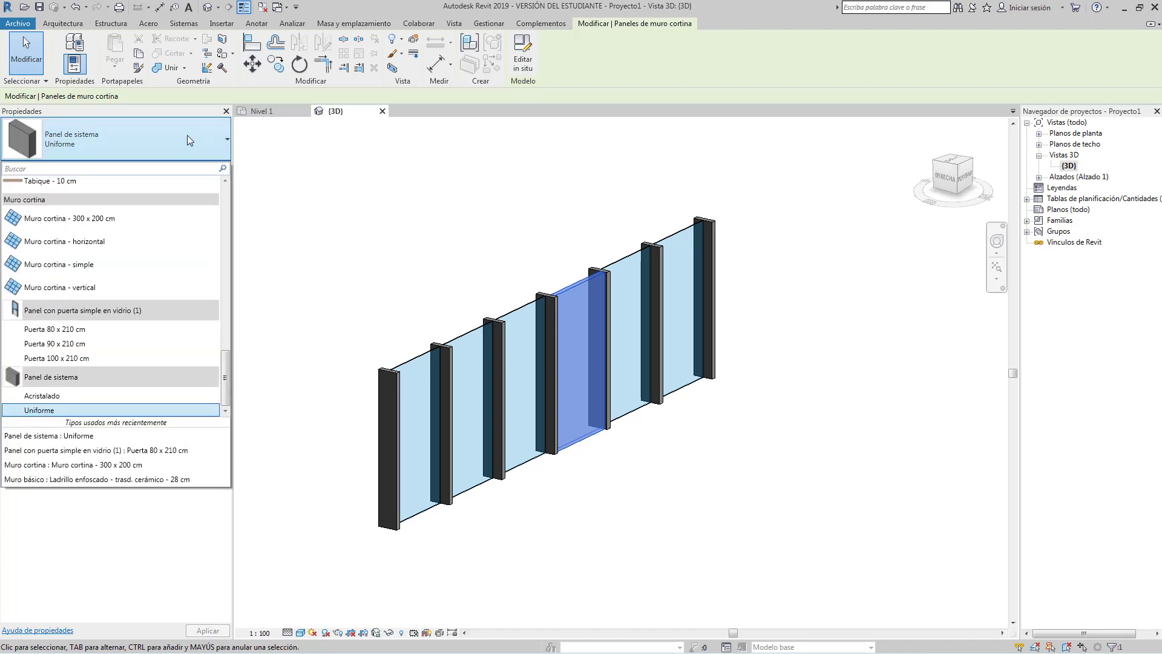
pyautogui.click(58, 264)
pyautogui.click(129, 124)
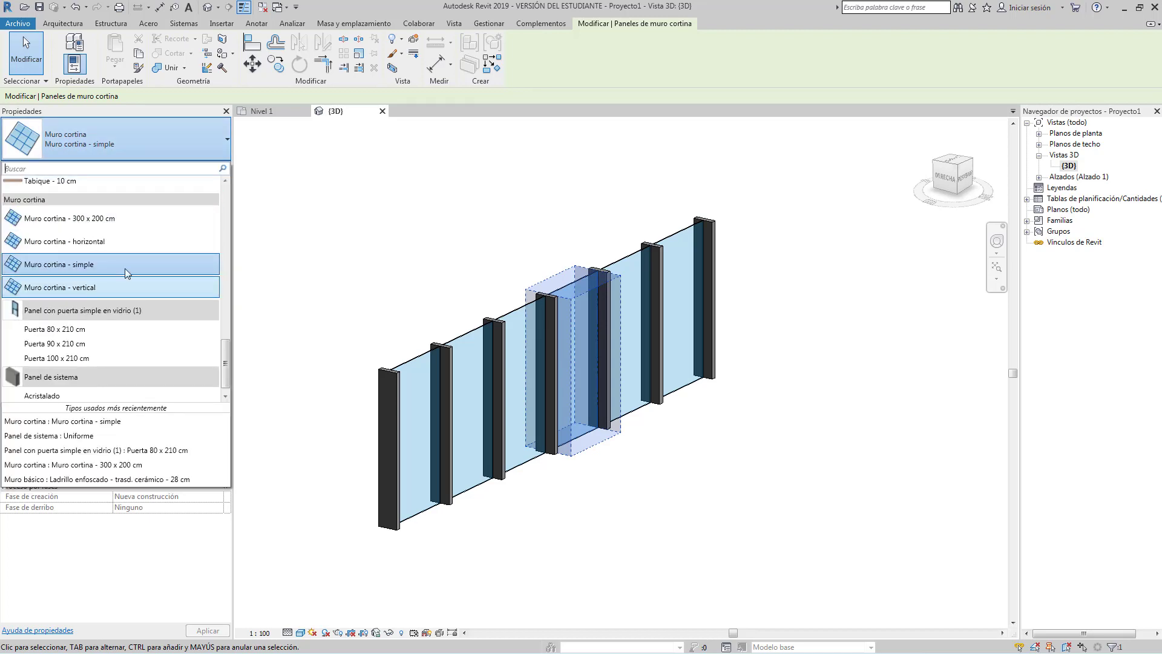
pyautogui.click(92, 288)
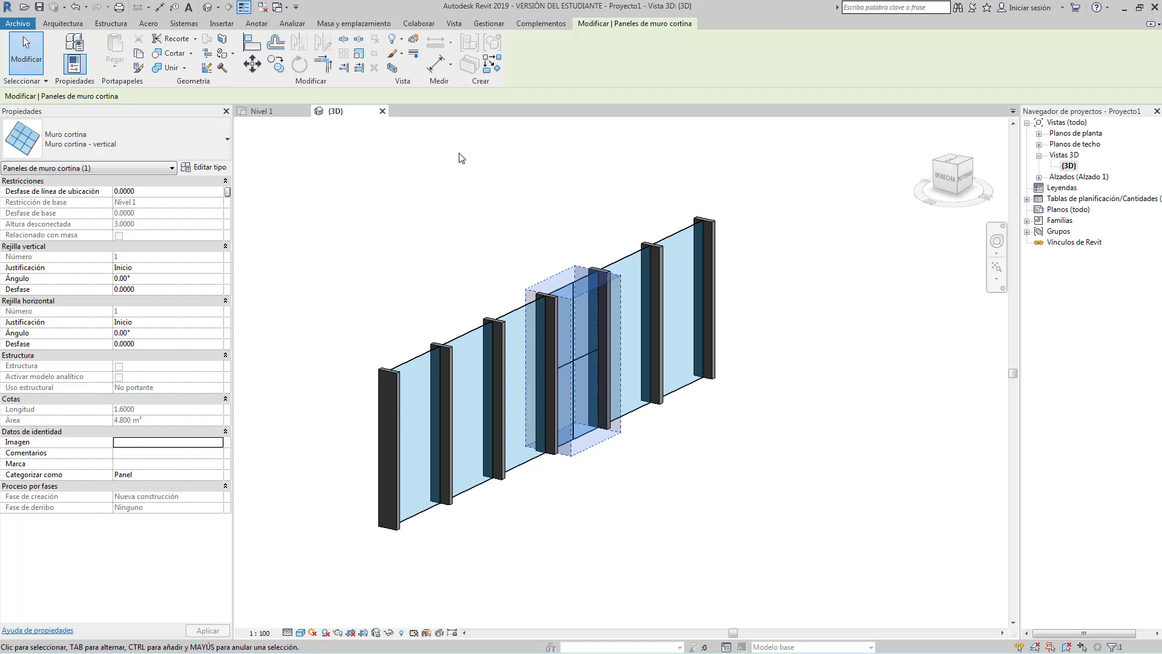
pyautogui.click(460, 158)
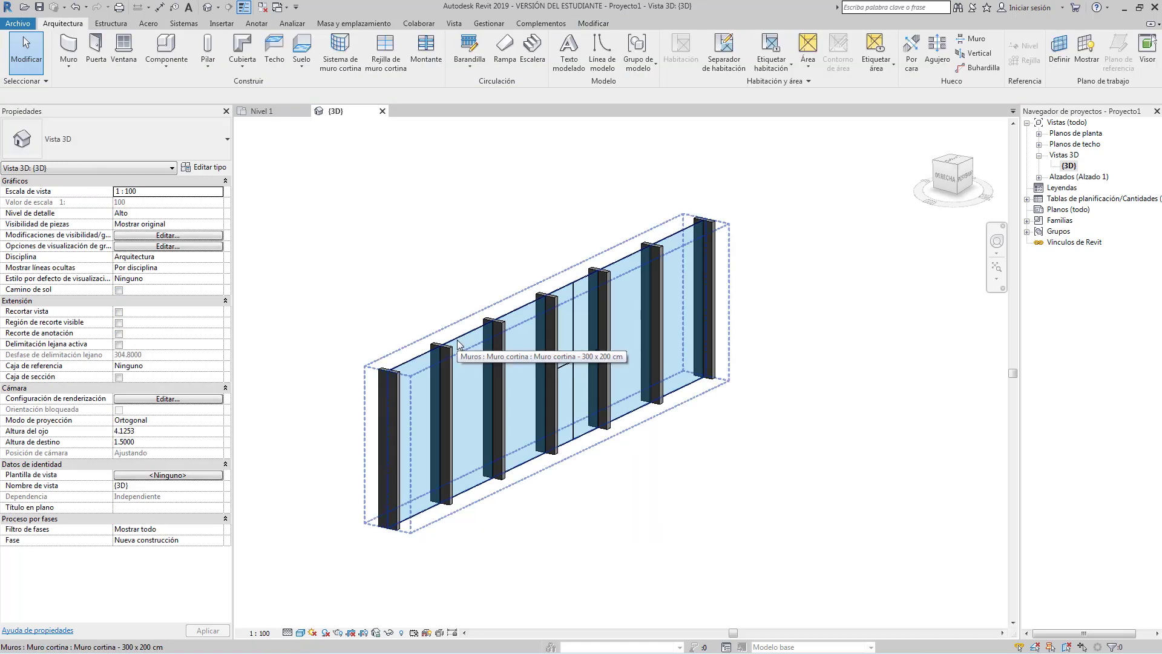
# Make the second panel from the left a Panel con puerta simple en vidrio, Puerta 90 x 210 cm.
pyautogui.click(458, 344)
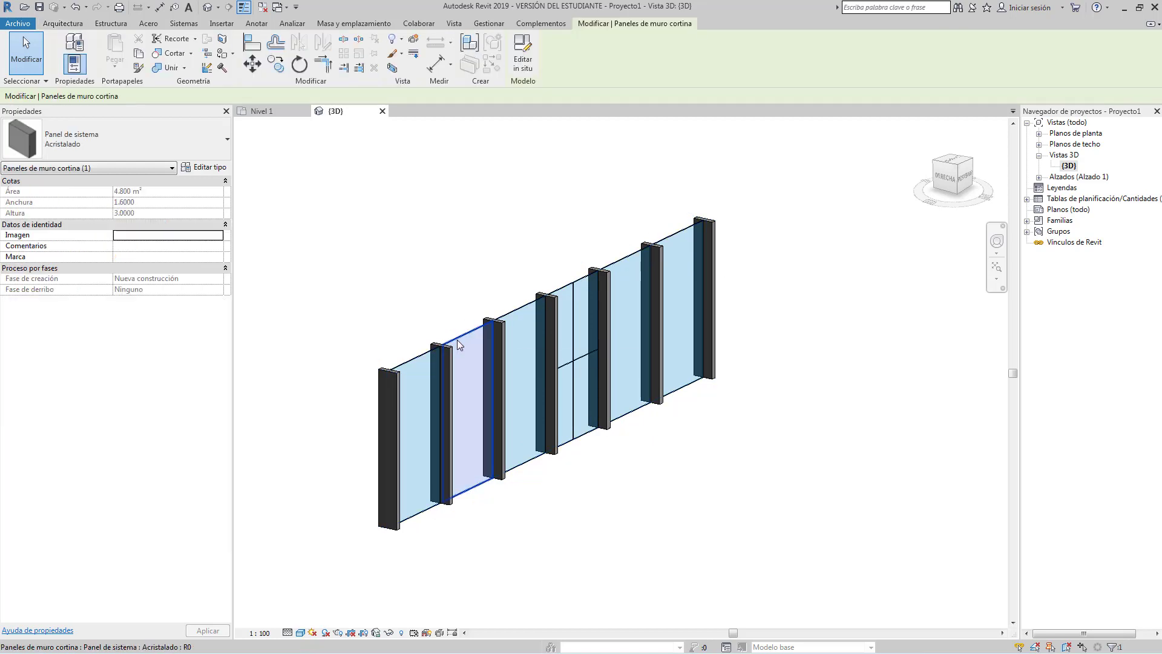
pyautogui.click(125, 136)
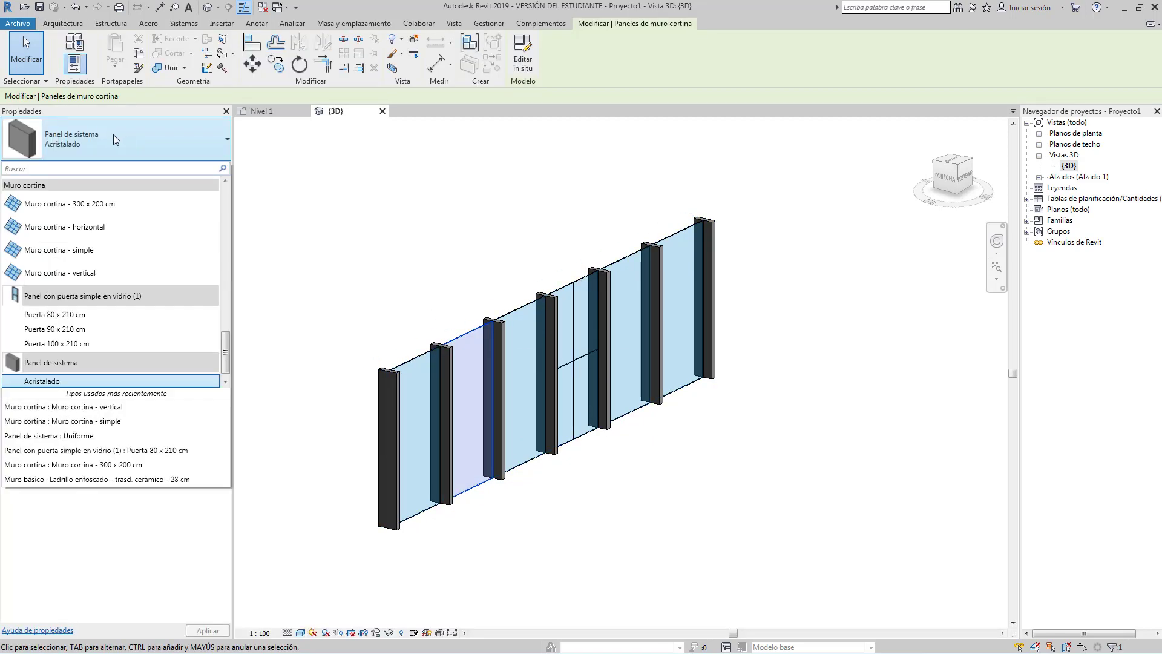
pyautogui.click(90, 331)
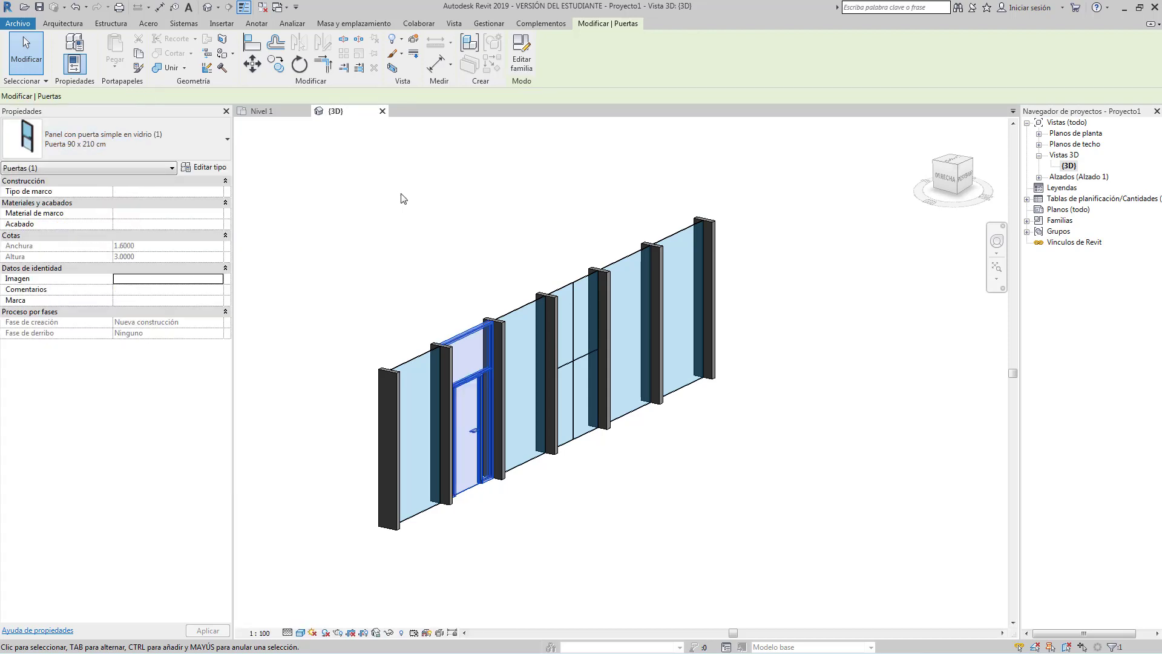
pyautogui.click(348, 184)
pyautogui.scroll(3, 495, 501)
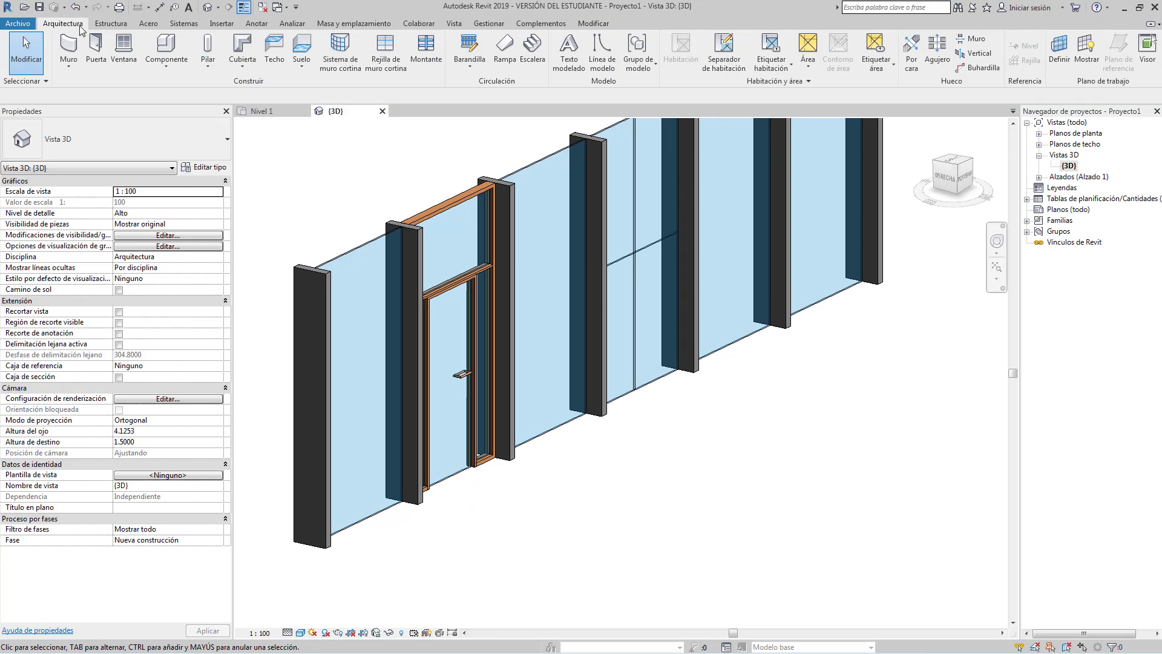
# Frame the whole curtain wall in 3D and restart door placement with the Puerta de 1 hoja 100 x 210 cm type.
pyautogui.click(95, 51)
pyautogui.click(148, 138)
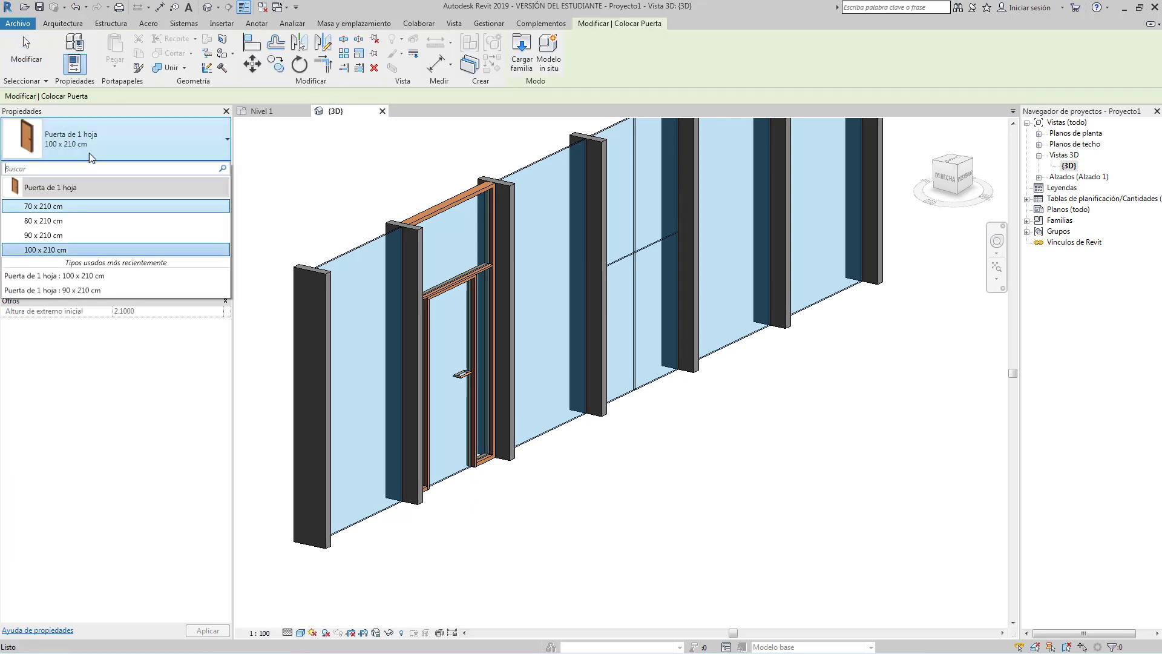
pyautogui.press('Escape')
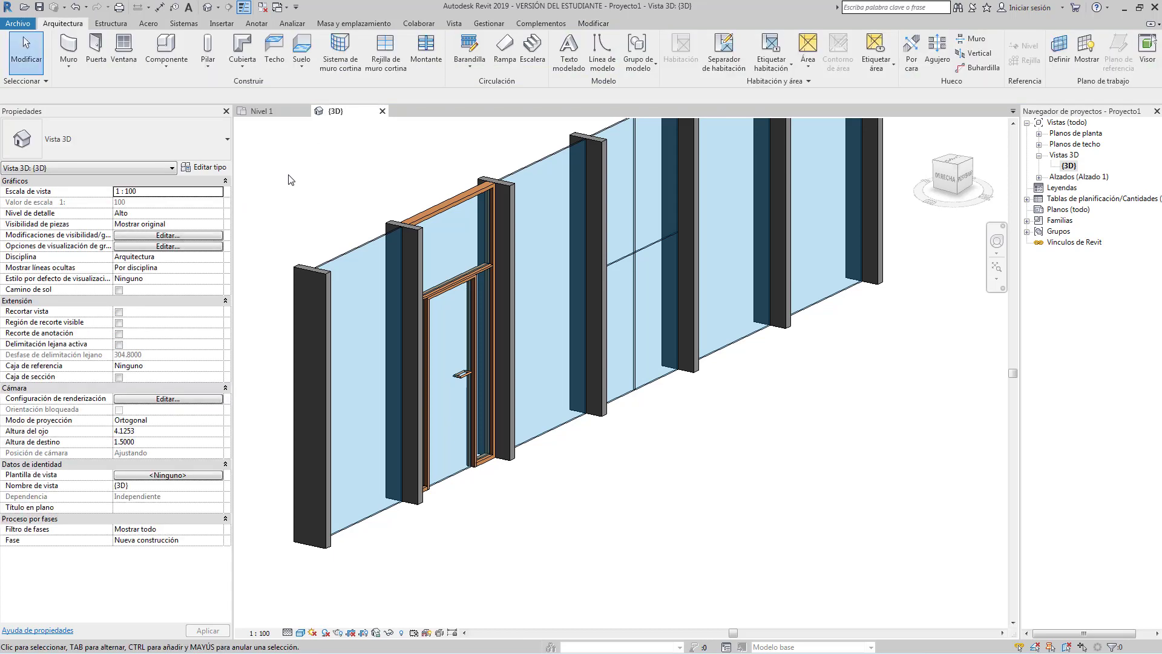
pyautogui.scroll(-4, 330, 170)
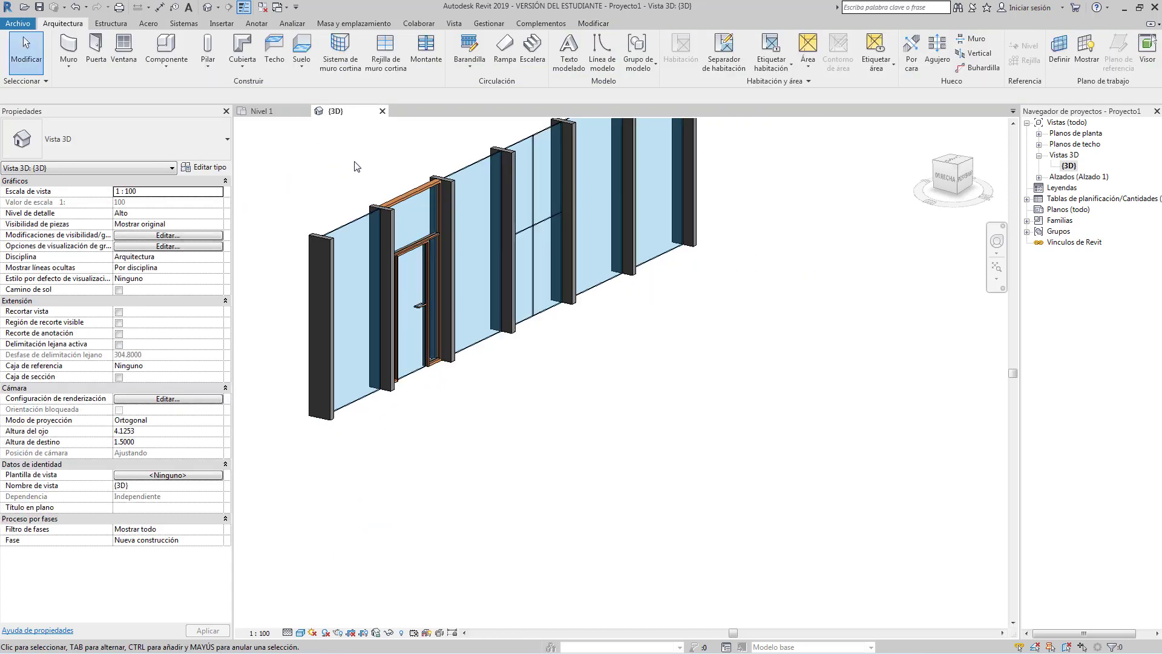
pyautogui.moveTo(379, 225); pyautogui.dragTo(399, 272, button='middle')
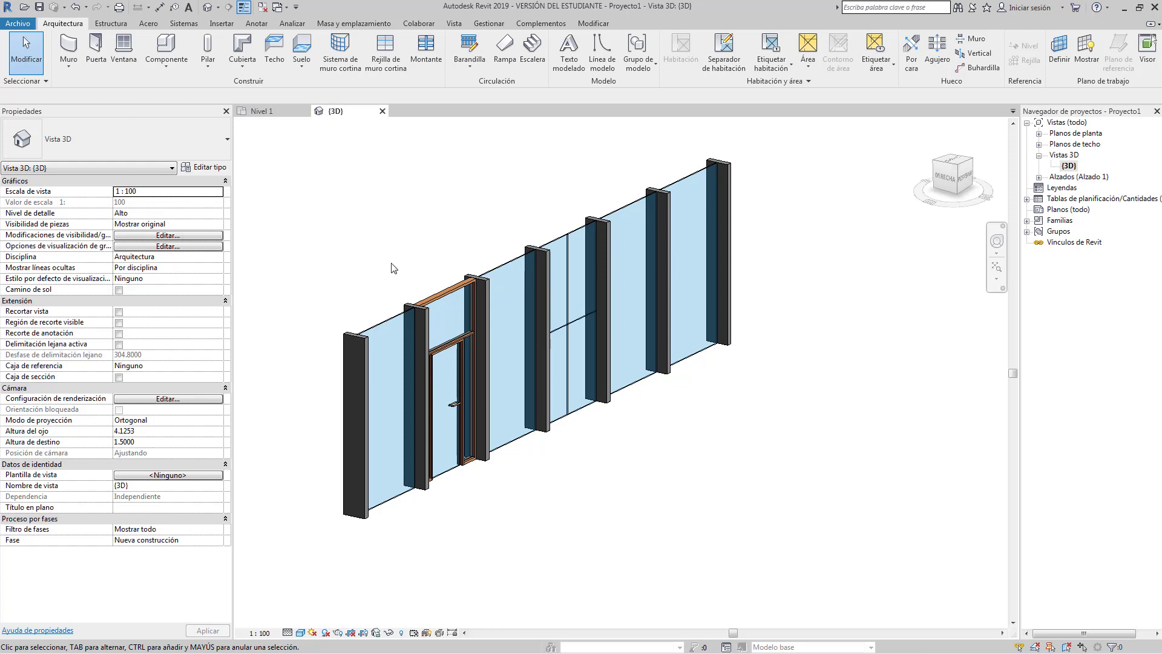
pyautogui.click(97, 50)
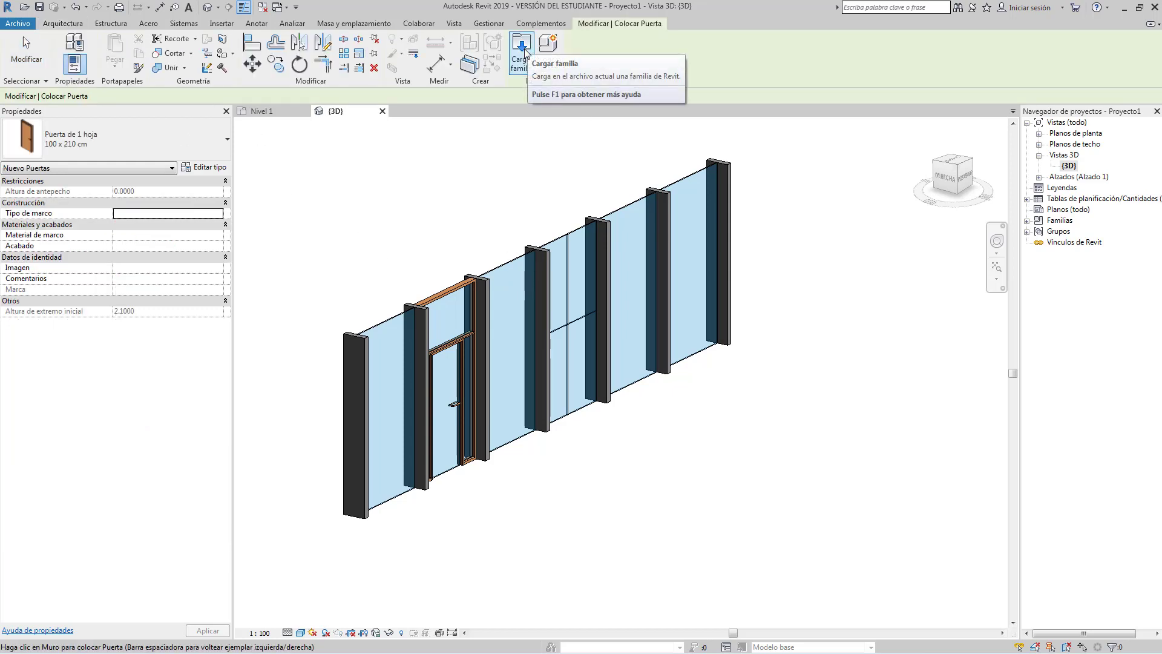
pyautogui.click(525, 50)
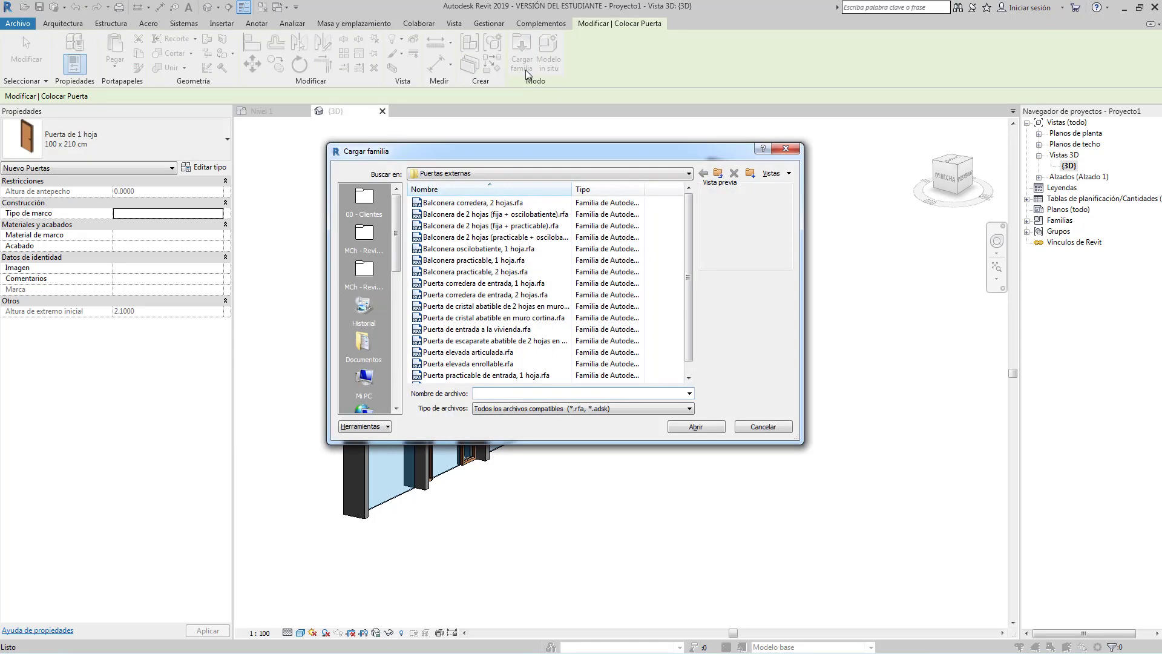
pyautogui.click(718, 173)
pyautogui.click(718, 174)
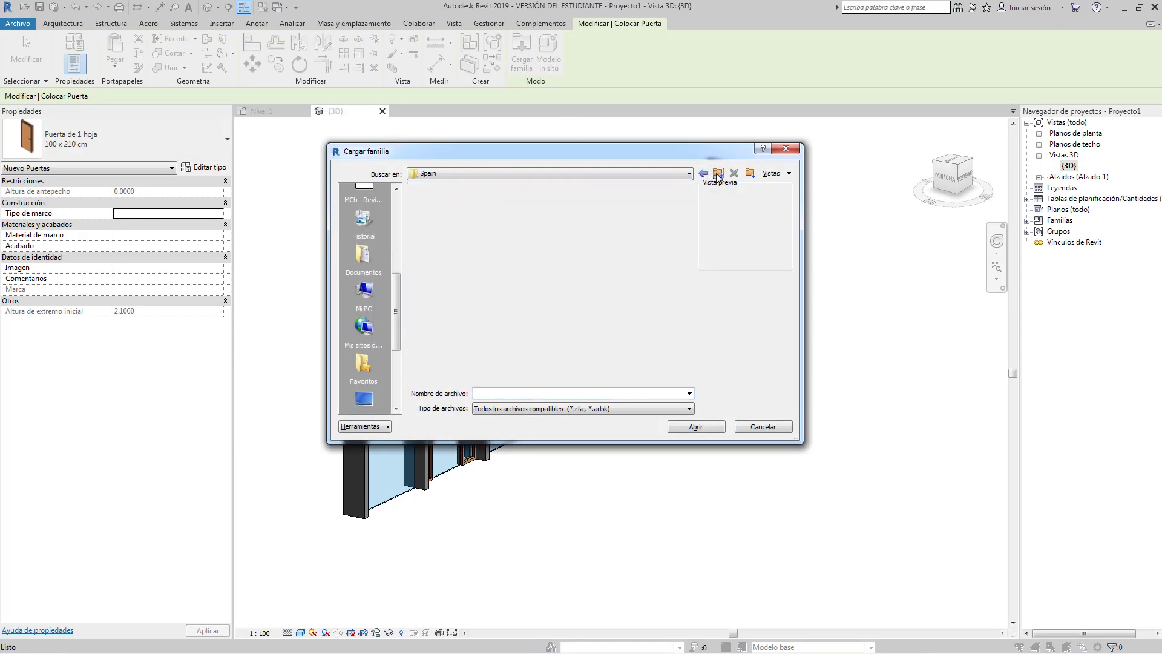
pyautogui.moveTo(688, 242); pyautogui.dragTo(688, 321)
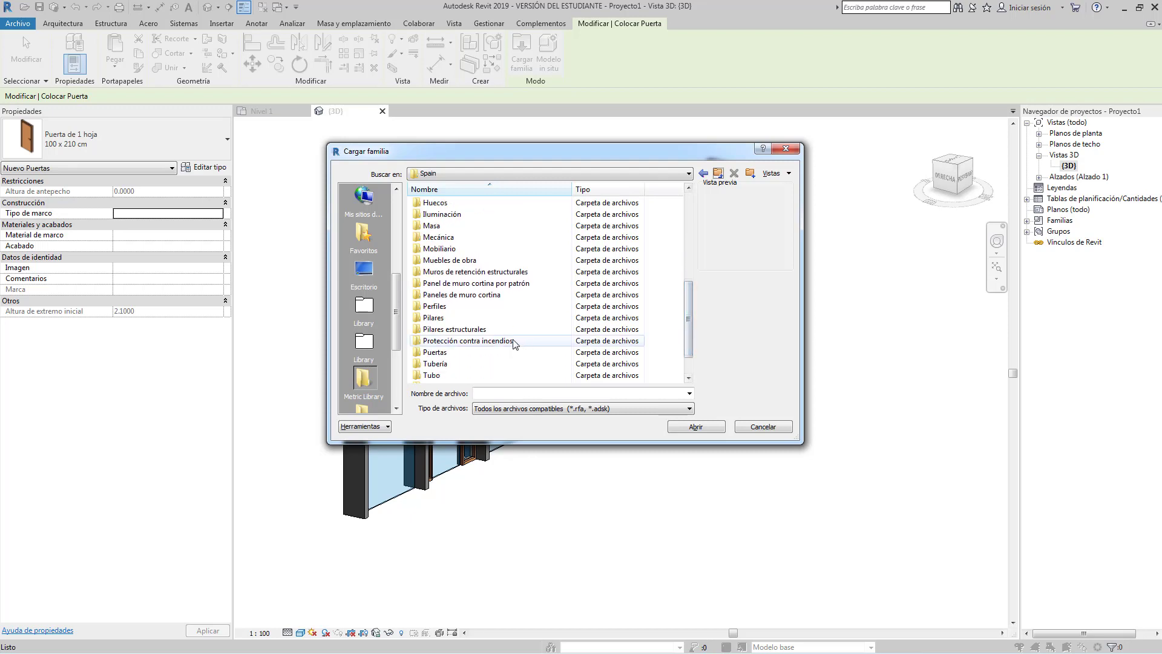
pyautogui.doubleClick(457, 296)
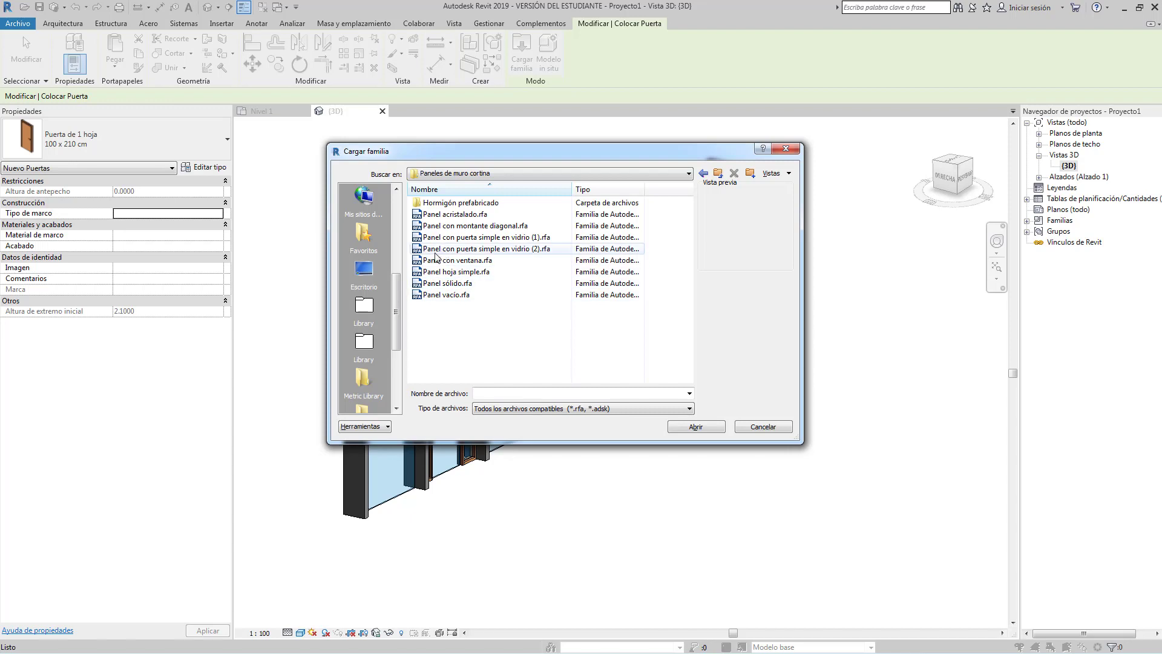
pyautogui.click(443, 250)
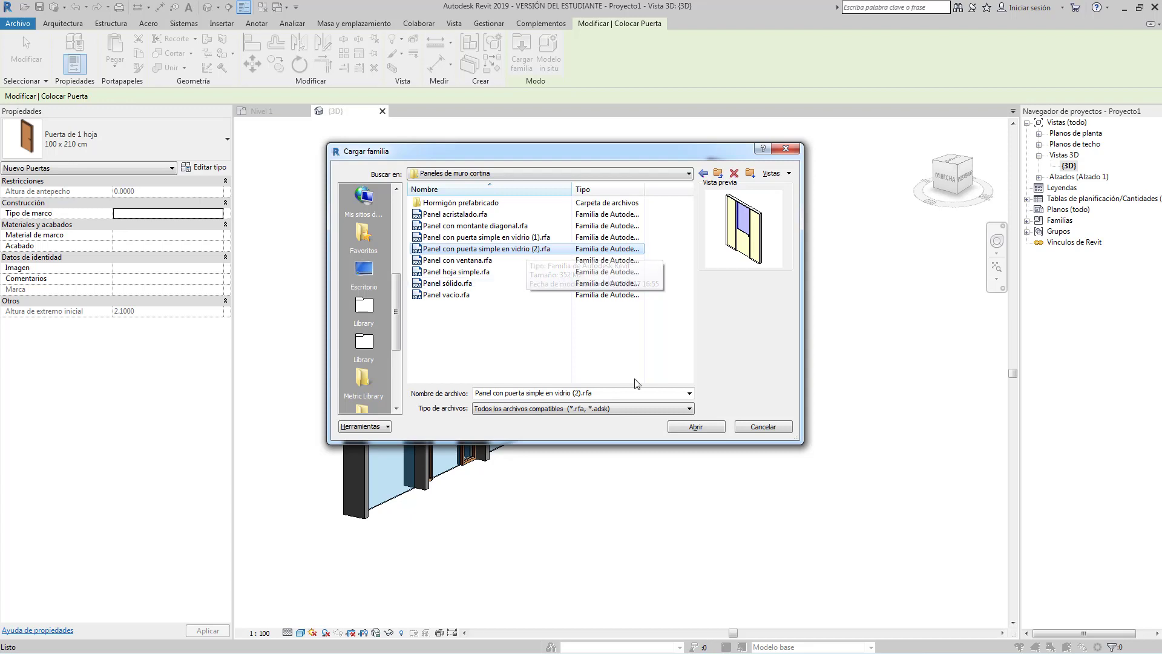
pyautogui.click(696, 427)
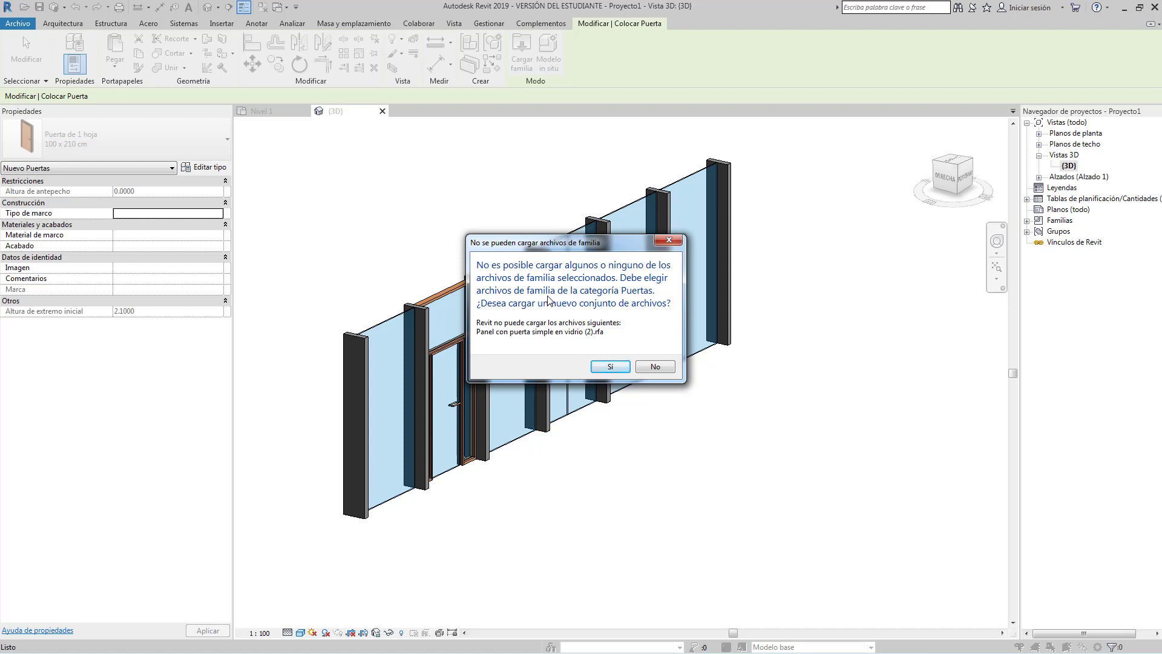
pyautogui.click(669, 241)
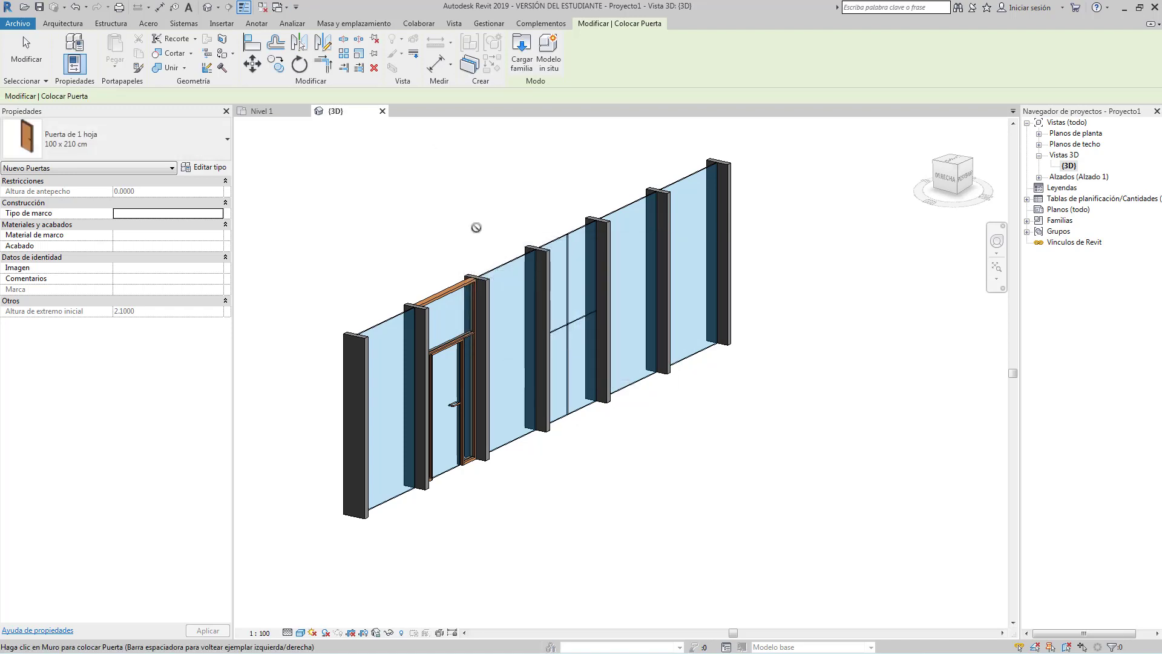
# End door placement and load Panel con puerta simple en vidrio (2).rfa via Insertar > Cargar familia.
pyautogui.click(26, 47)
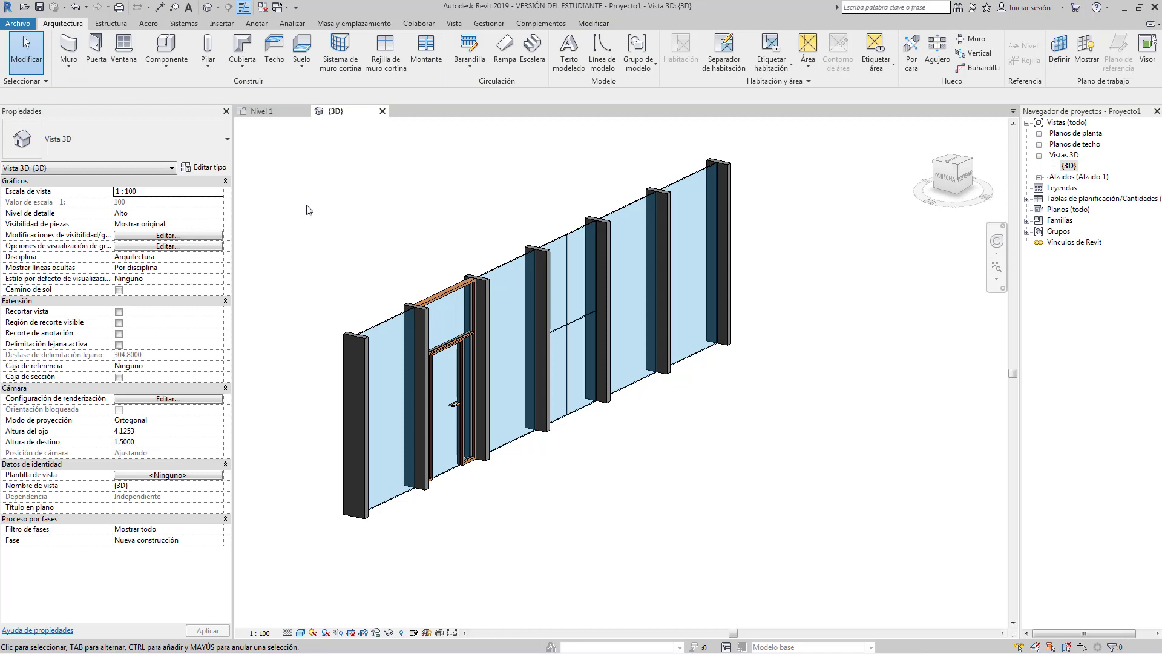
pyautogui.click(222, 24)
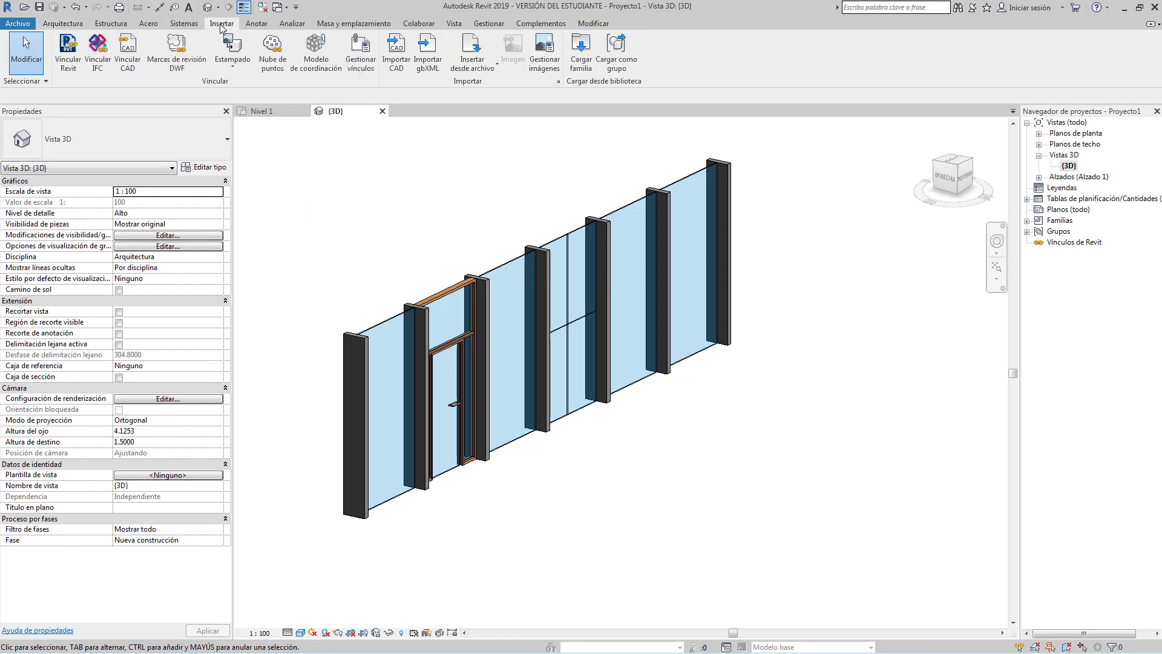
pyautogui.click(583, 48)
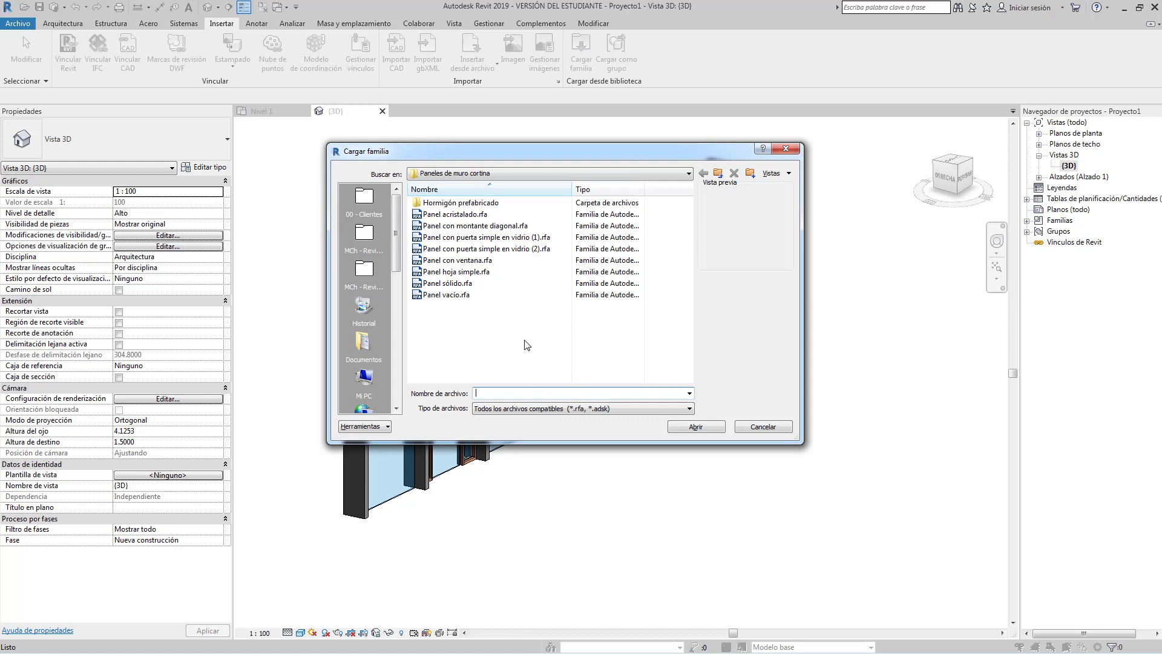
pyautogui.click(495, 250)
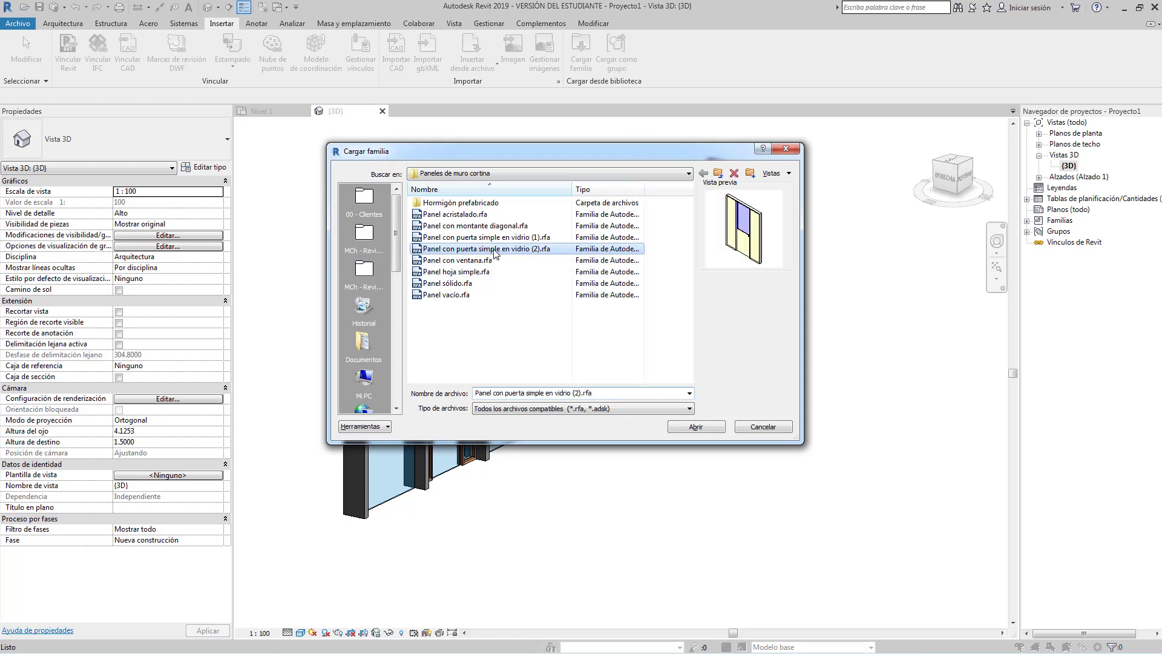
pyautogui.click(705, 427)
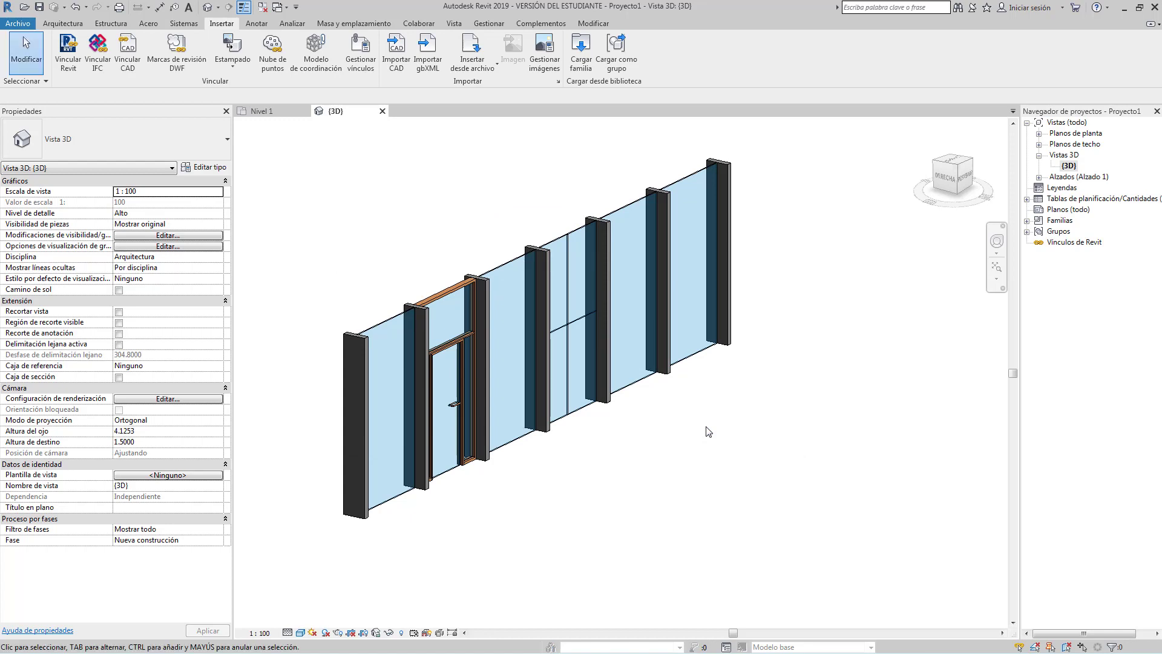
pyautogui.click(62, 23)
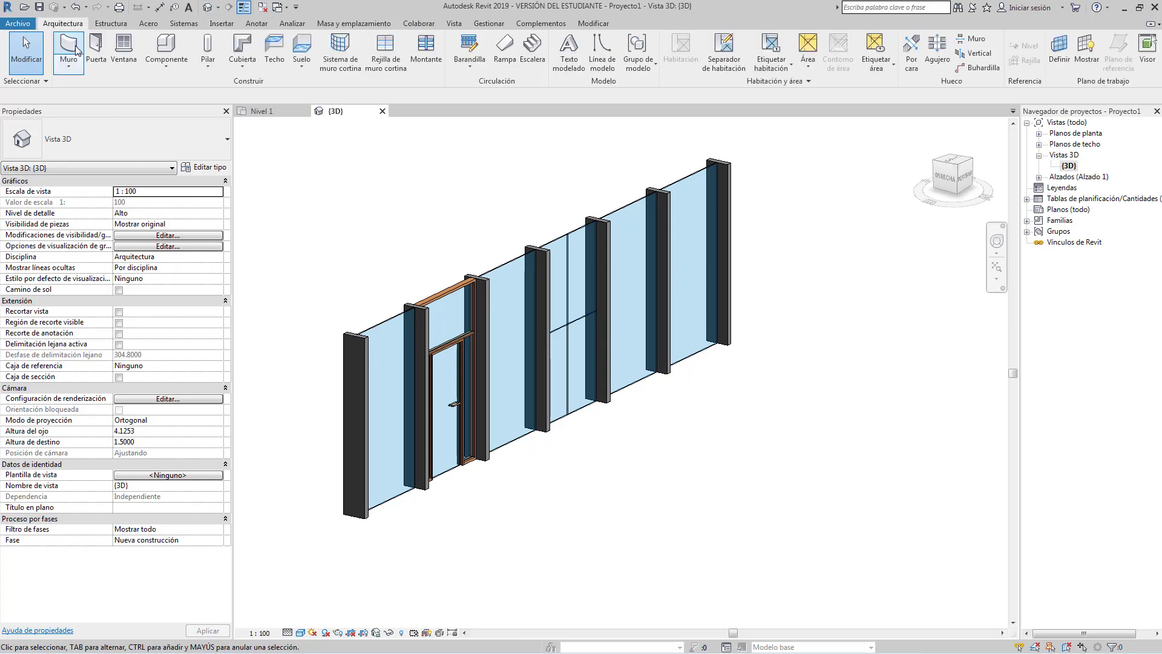
# Swap the curtain wall's right-end glazed panel for the Panel con puerta simple en vidrio (2) type.
pyautogui.click(95, 46)
pyautogui.click(155, 145)
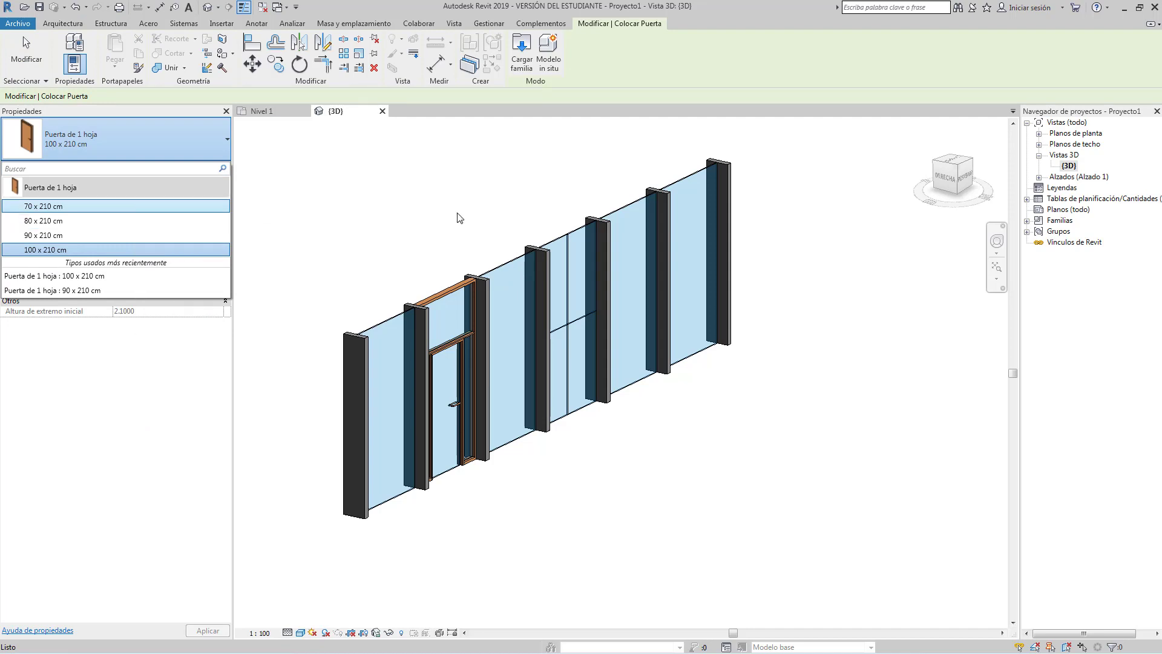
pyautogui.press('Escape')
pyautogui.press('Escape')
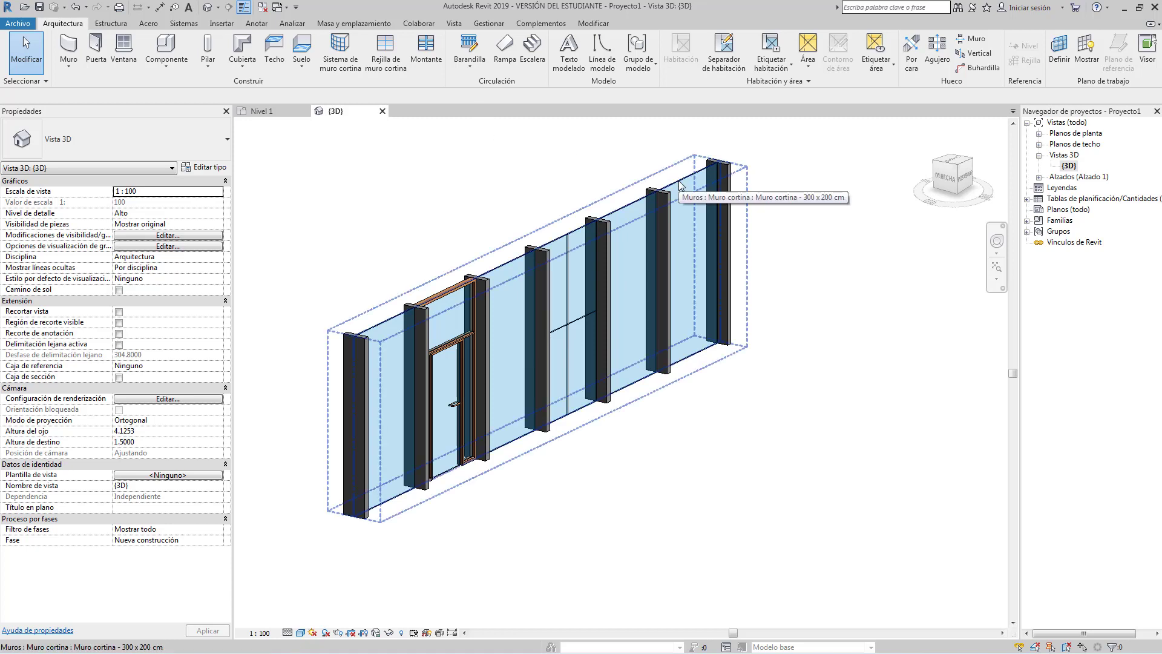
pyautogui.press('Tab')
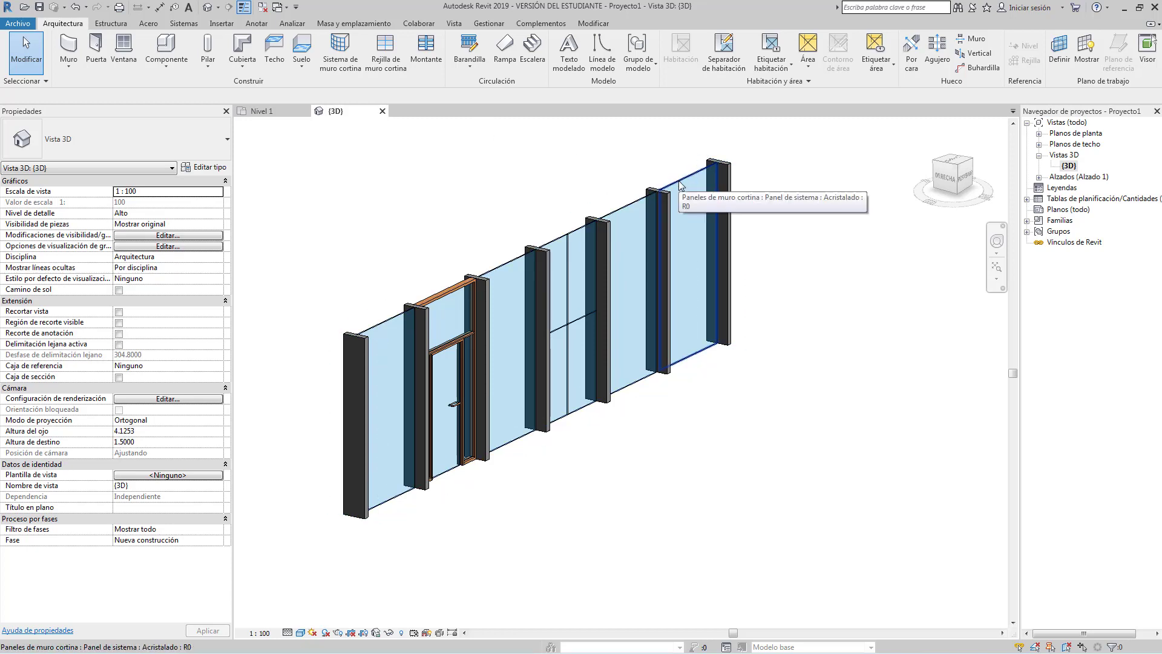
pyautogui.click(681, 186)
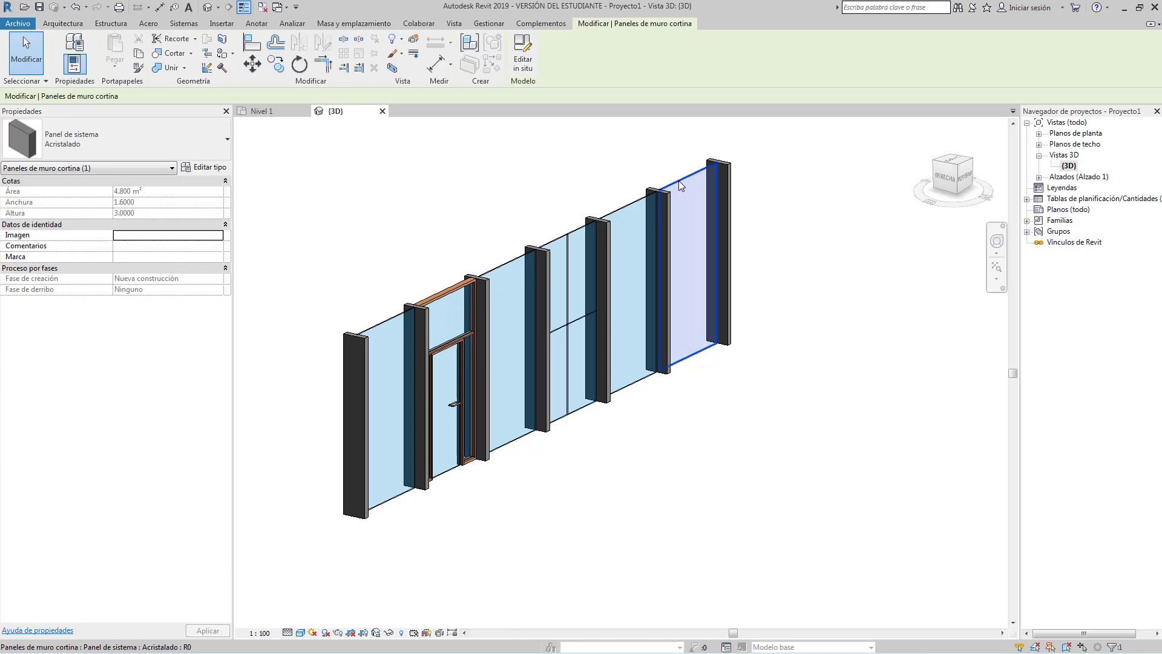
pyautogui.click(179, 132)
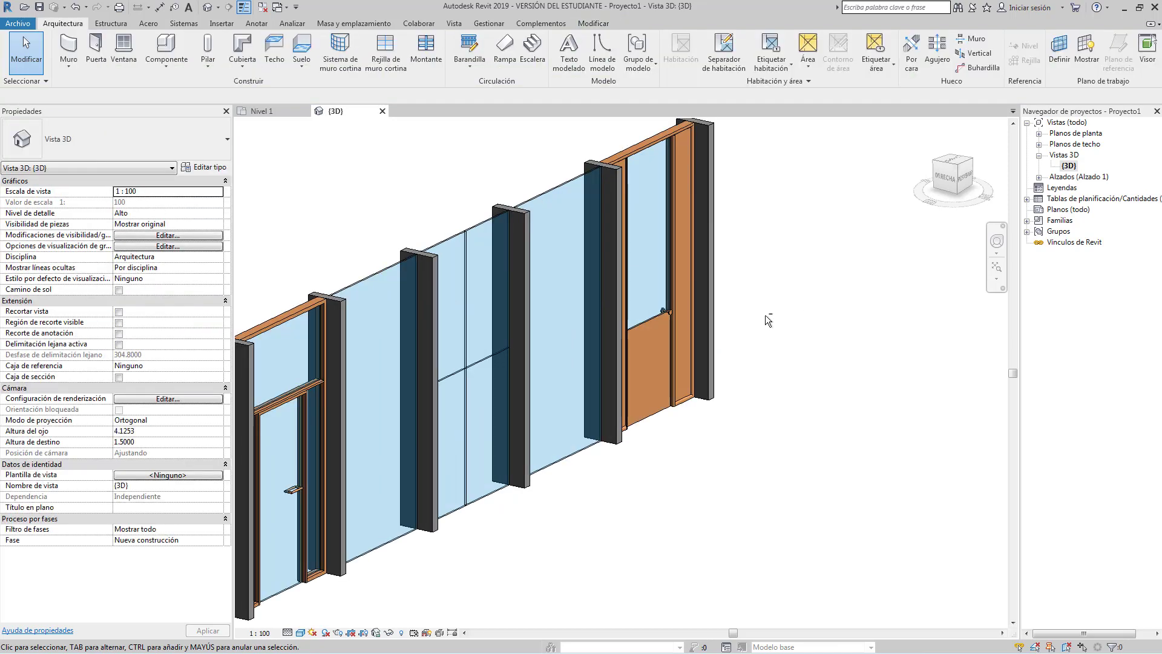
pyautogui.keyDown('shift'); pyautogui.moveTo(766, 315); pyautogui.dragTo(589, 264, button='middle'); pyautogui.keyUp('shift')
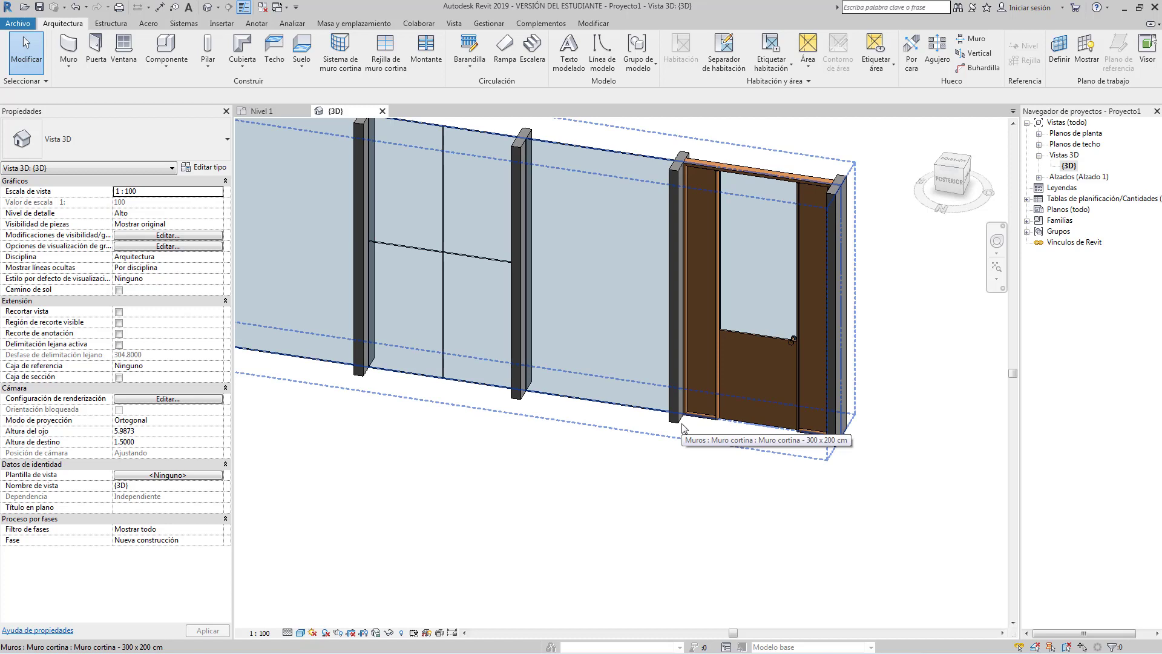
# Zoom out over the curtain wall, cancel door placement, and switch to the Insertar ribbon.
pyautogui.scroll(-3, 683, 425)
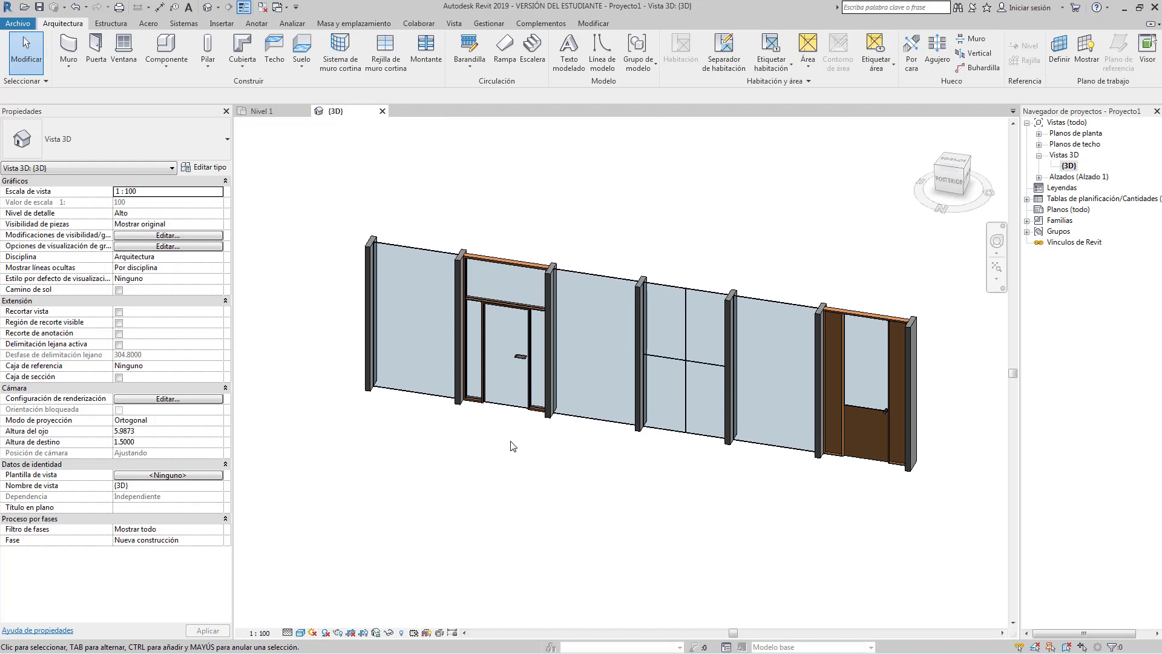
pyautogui.click(102, 58)
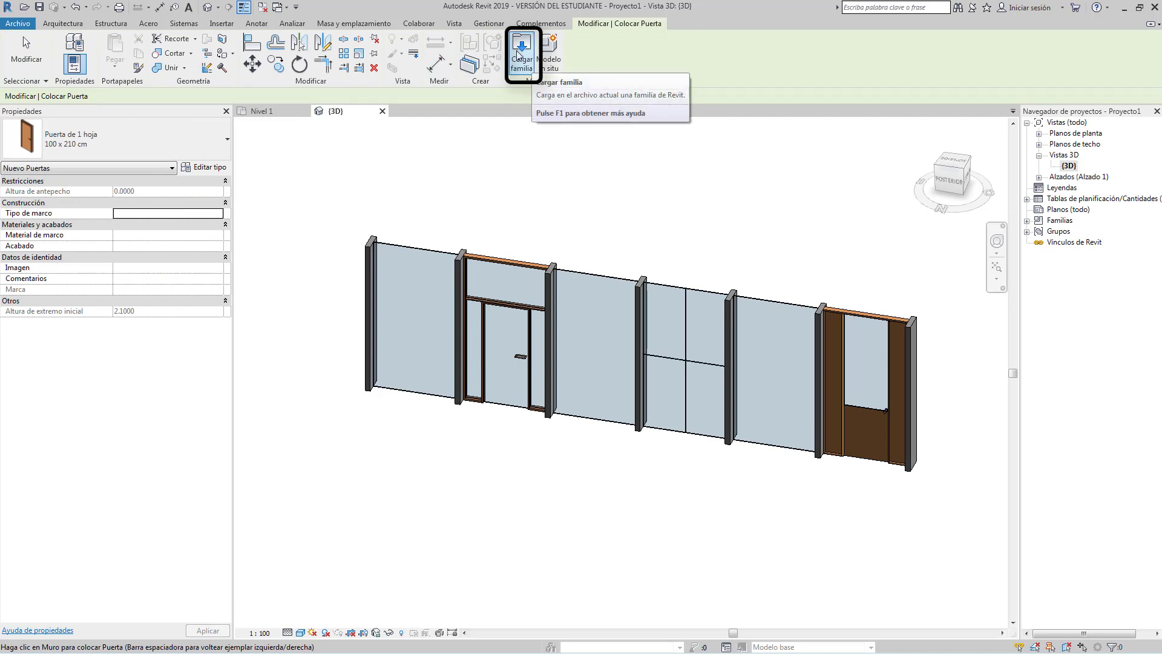
pyautogui.press('Escape')
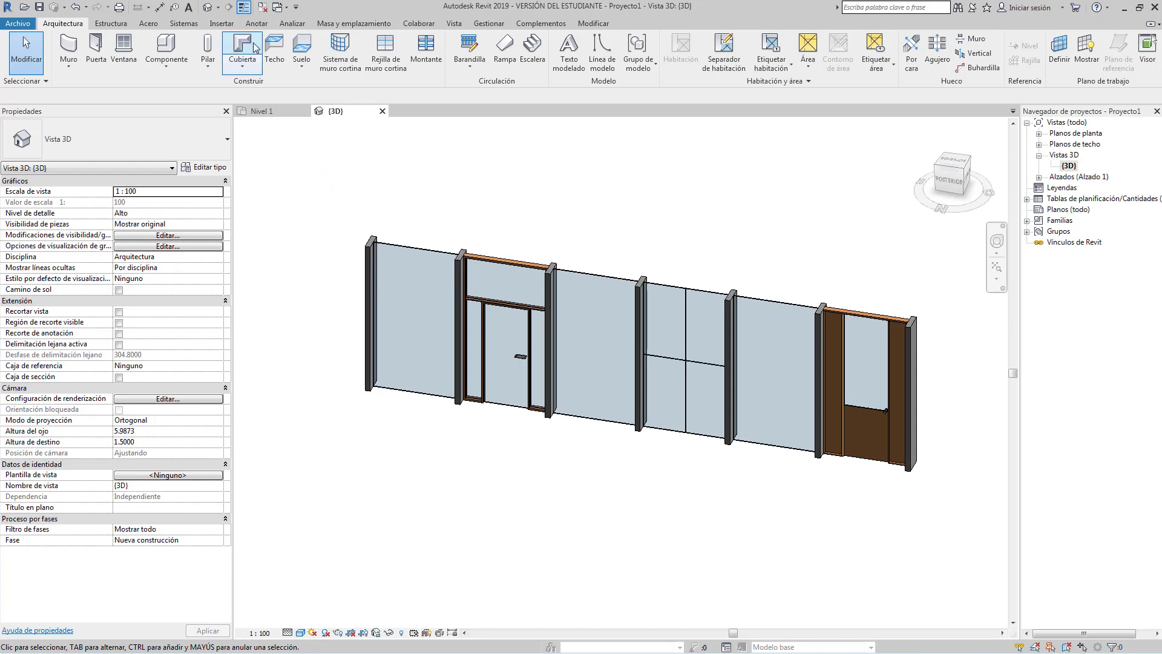
pyautogui.click(222, 24)
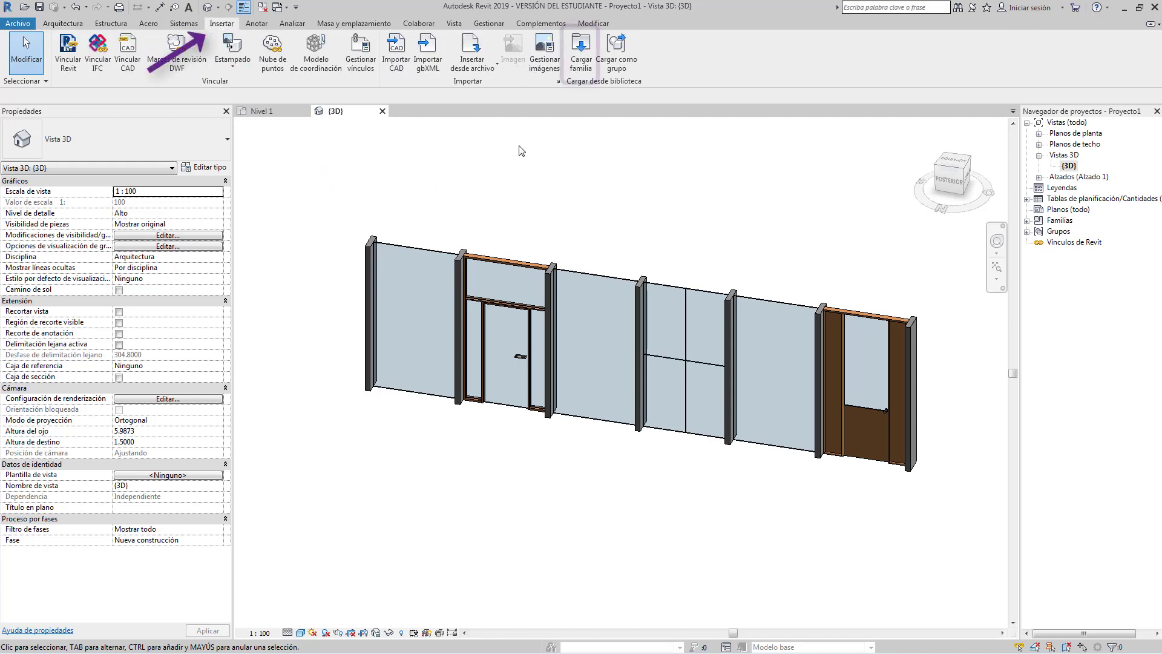